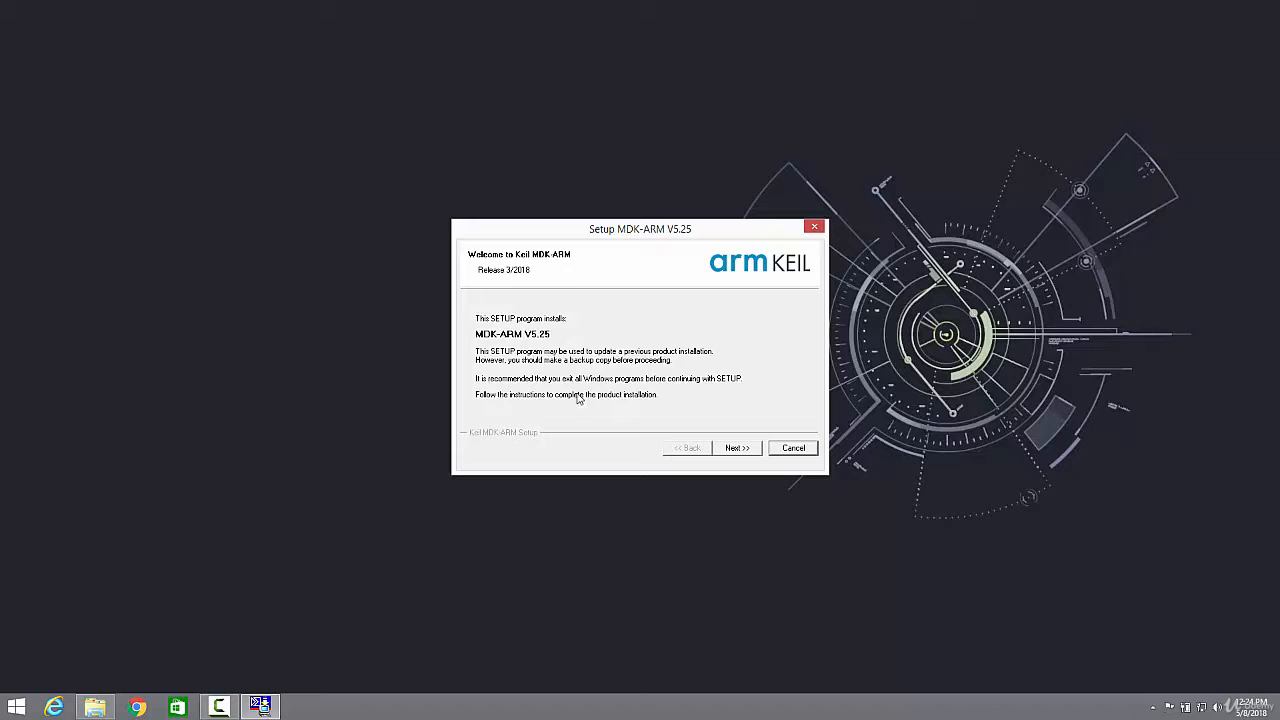
# Start the MDK-ARM V5.25 setup and accept the license agreement
pyautogui.click(735, 448)
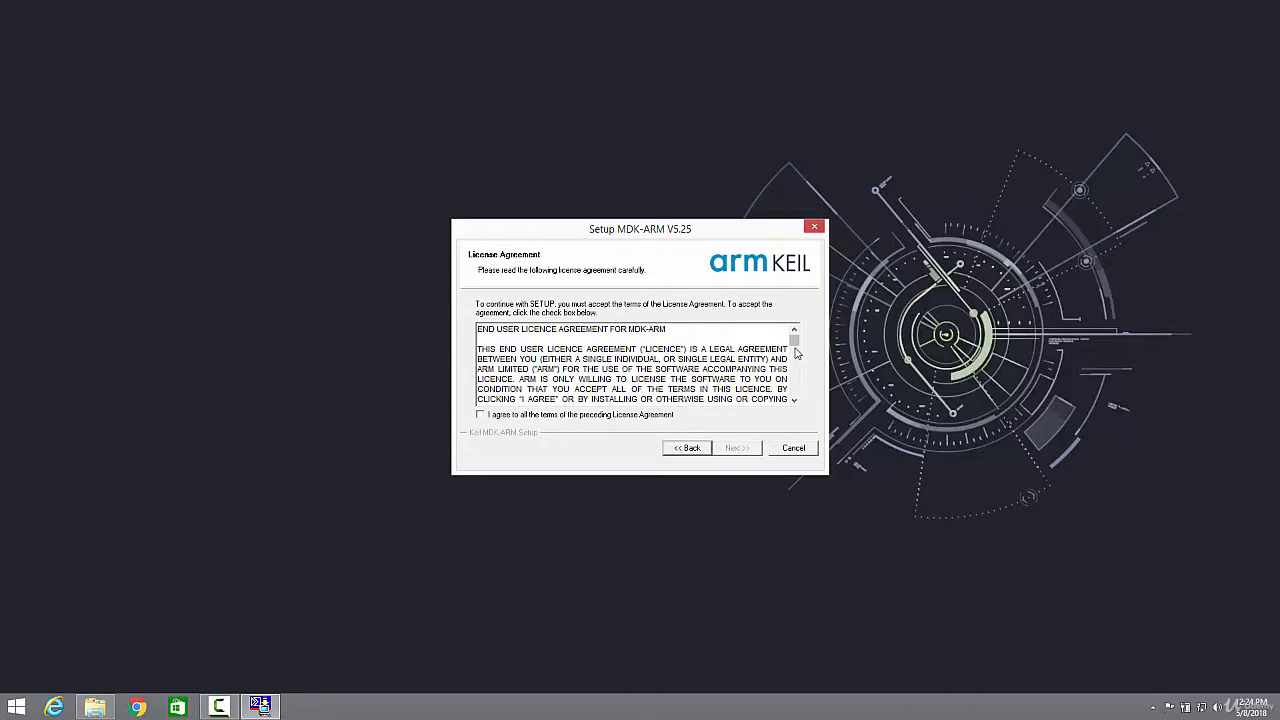
pyautogui.moveTo(794, 338); pyautogui.dragTo(794, 392)
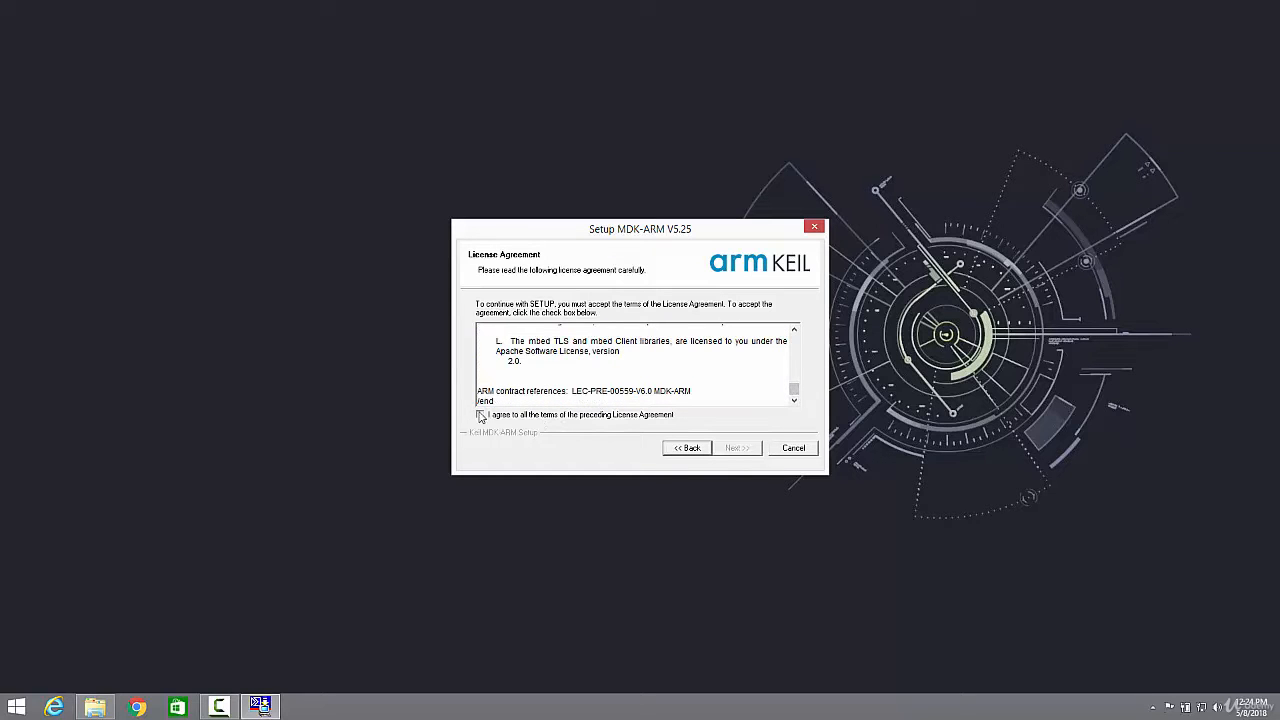
pyautogui.click(750, 451)
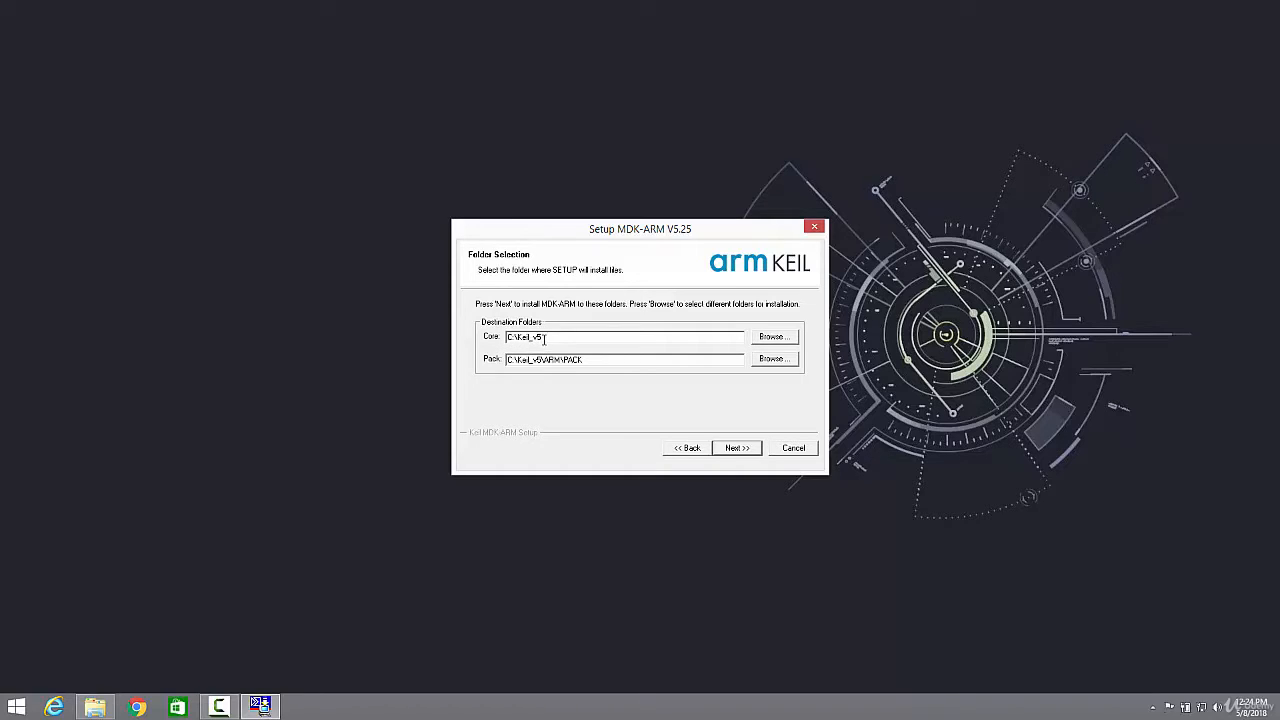
# Keep the default install folders and customer details and complete the installation
pyautogui.click(739, 451)
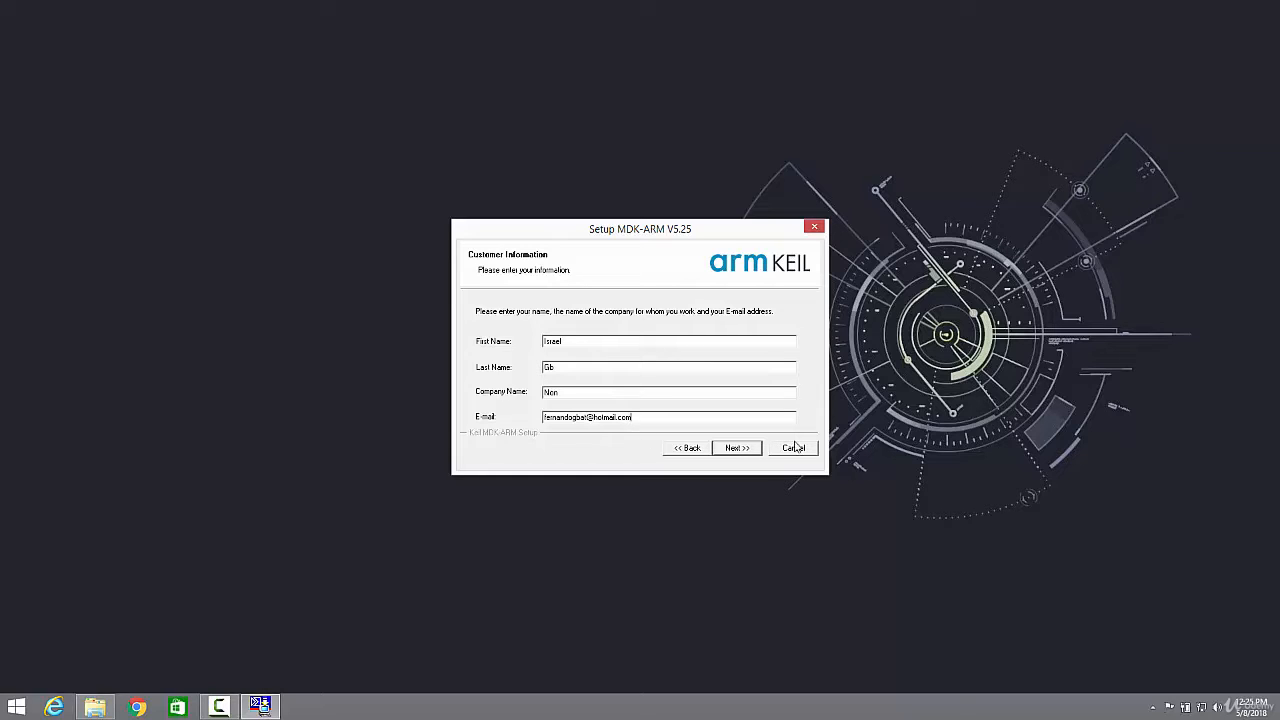
pyautogui.click(735, 449)
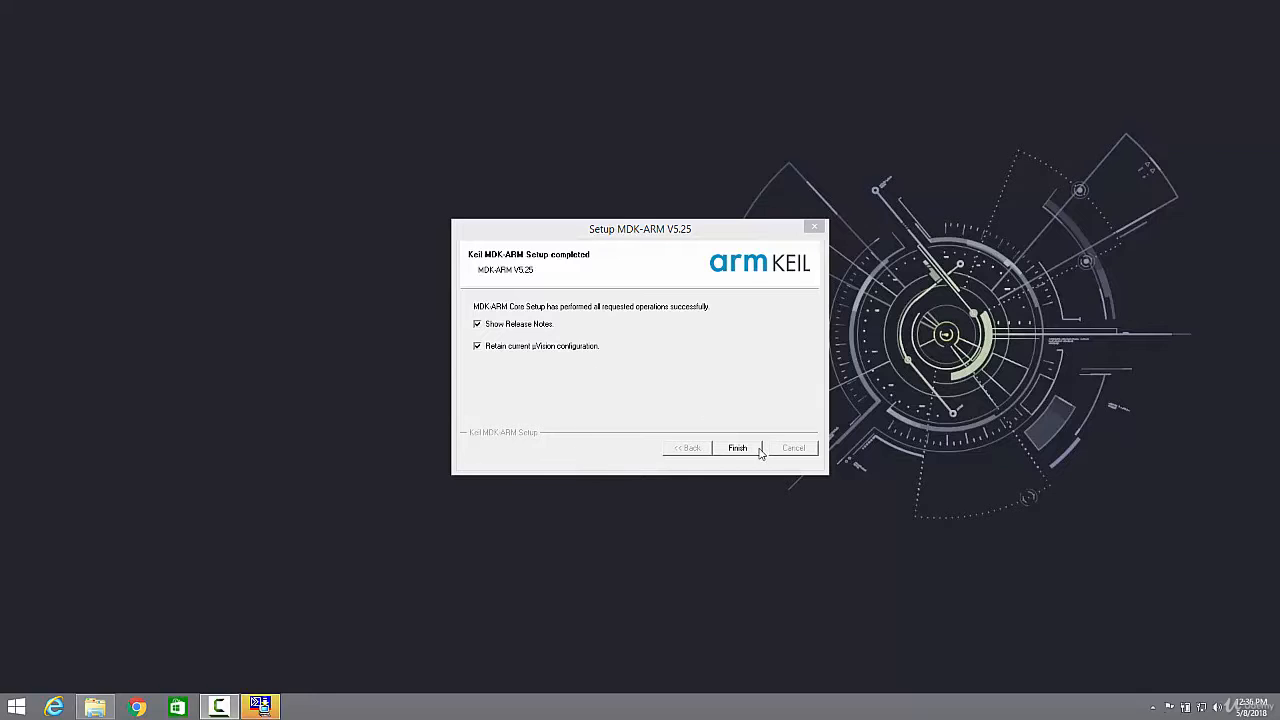
pyautogui.click(740, 449)
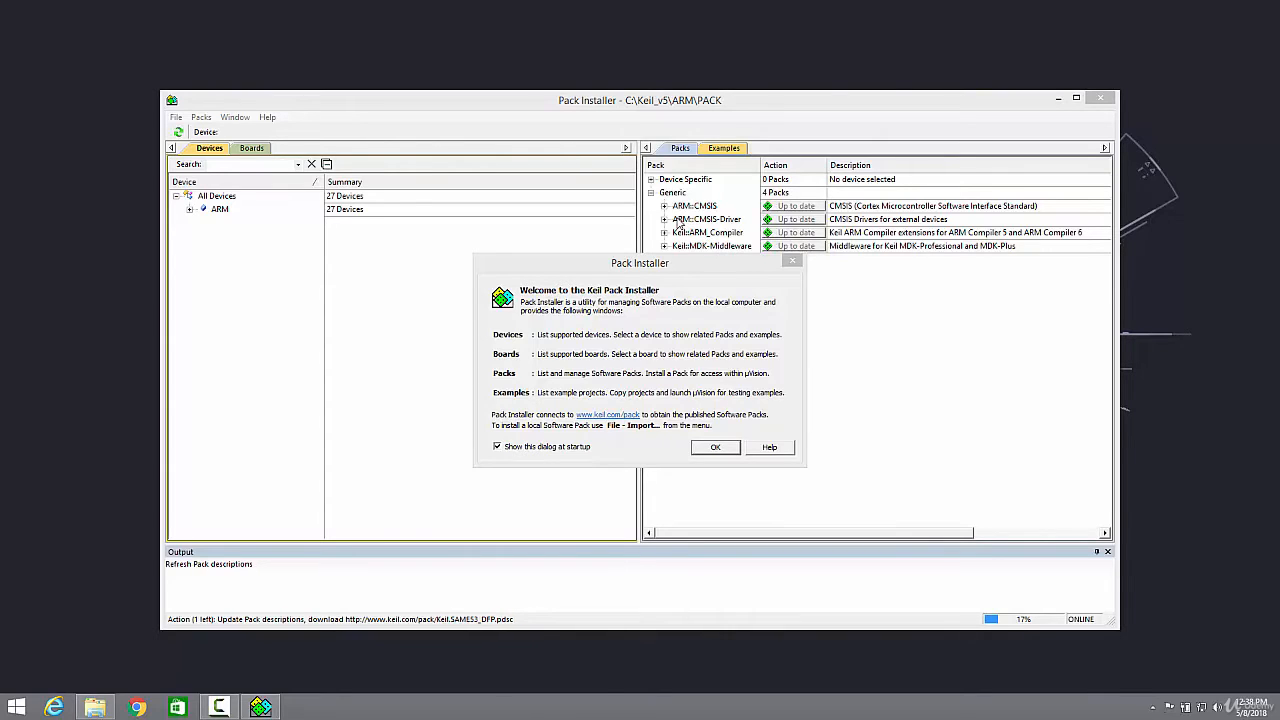
# Close the Pack Installer welcome dialog and search the board list for stm32f4
pyautogui.click(710, 452)
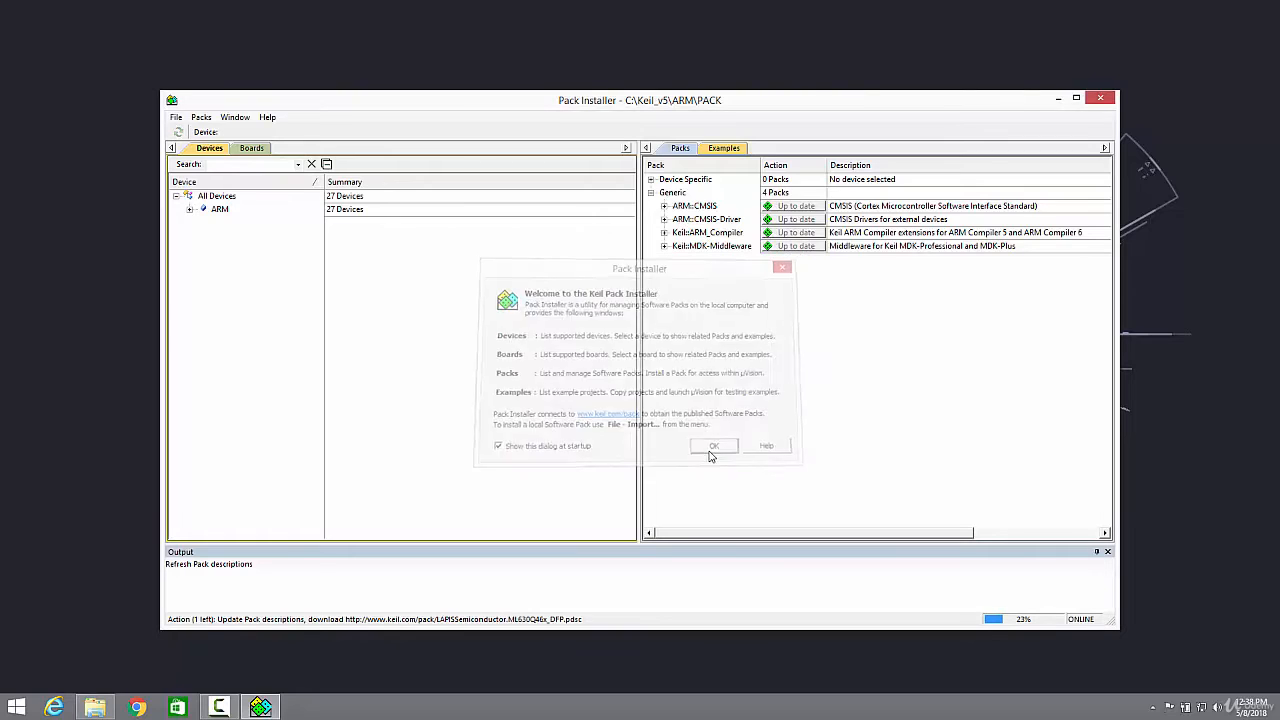
pyautogui.click(251, 152)
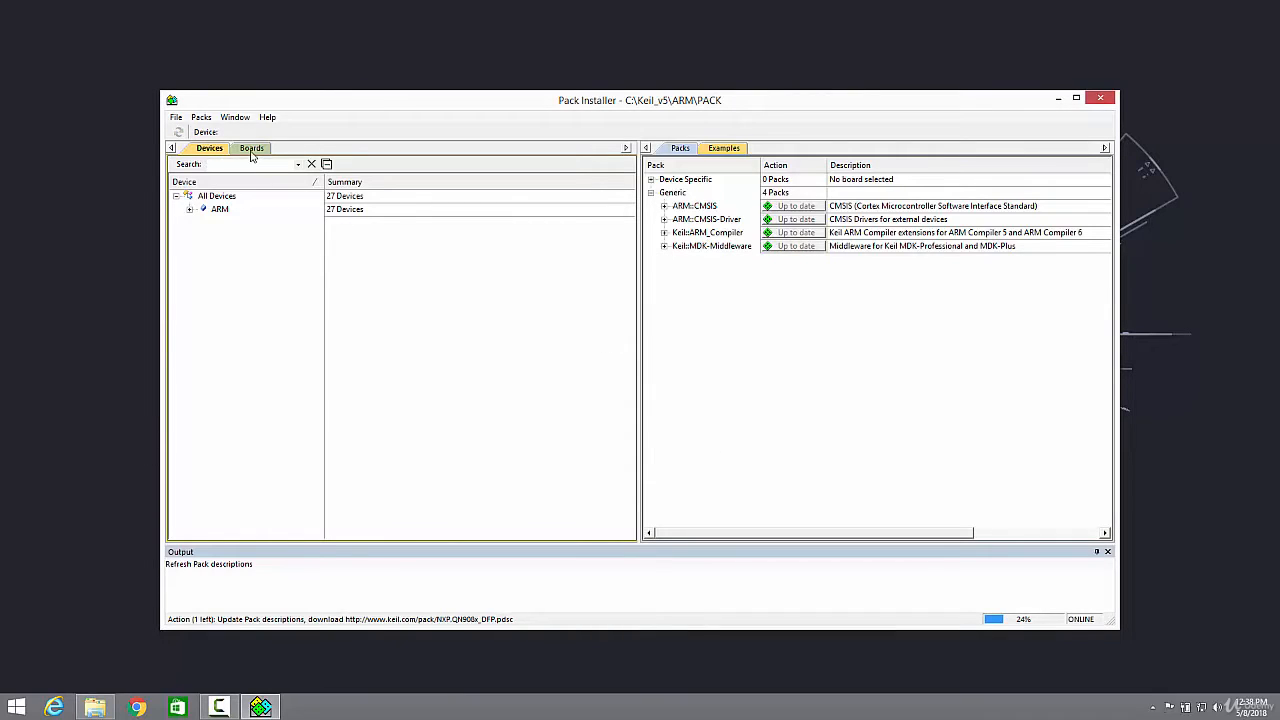
pyautogui.click(205, 150)
pyautogui.click(245, 151)
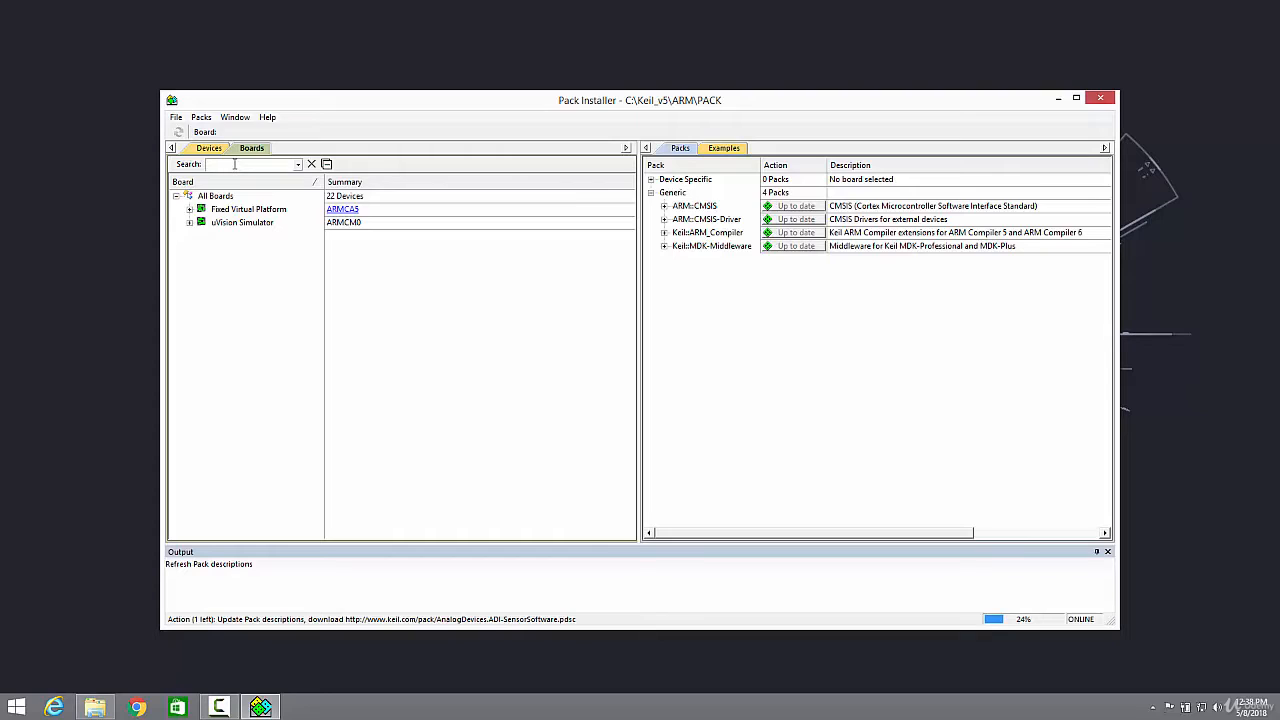
pyautogui.write('tm3')
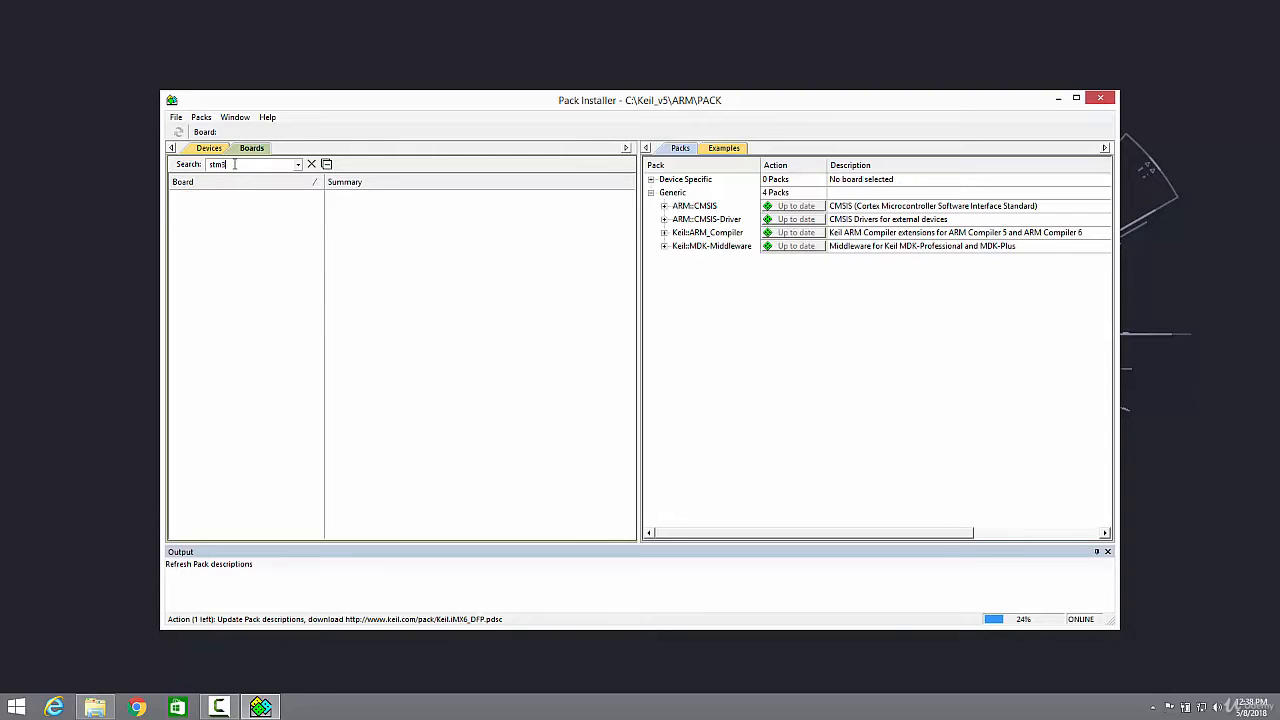
pyautogui.write('2f4')
# Expand the ARM device family and its Cortex core groups in the device list
pyautogui.click(209, 148)
pyautogui.click(189, 209)
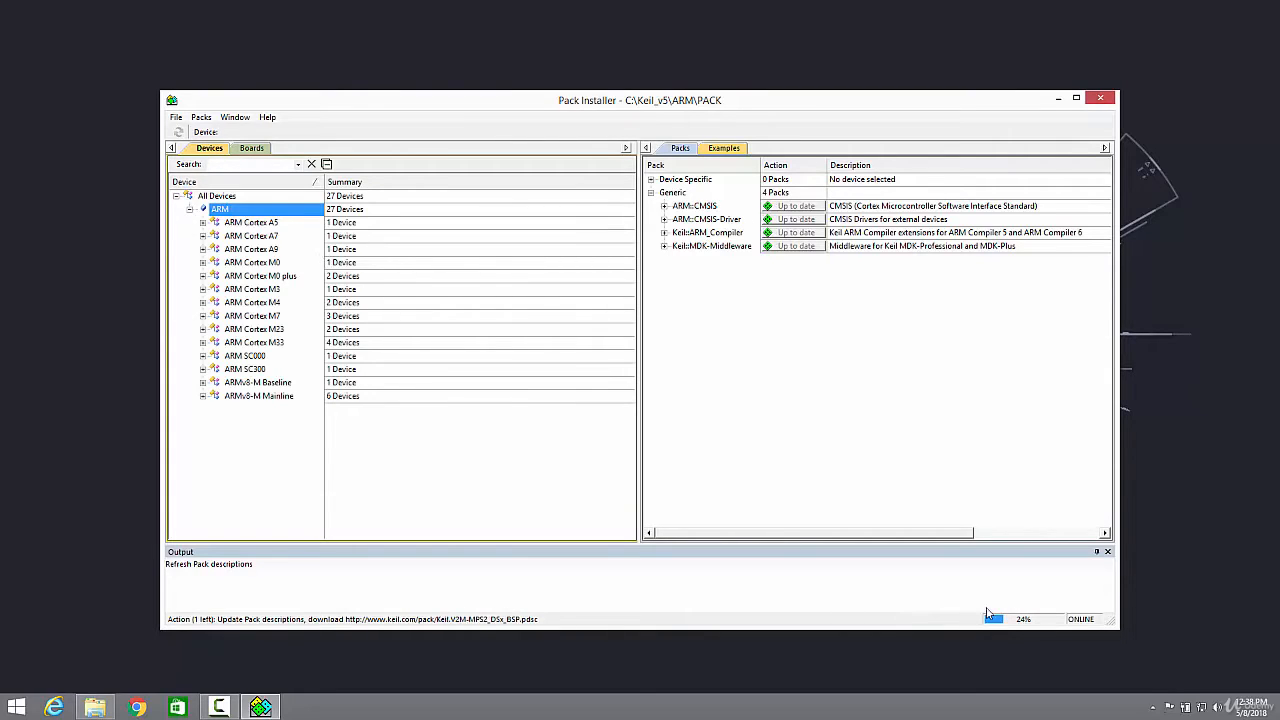
pyautogui.click(249, 148)
pyautogui.click(204, 148)
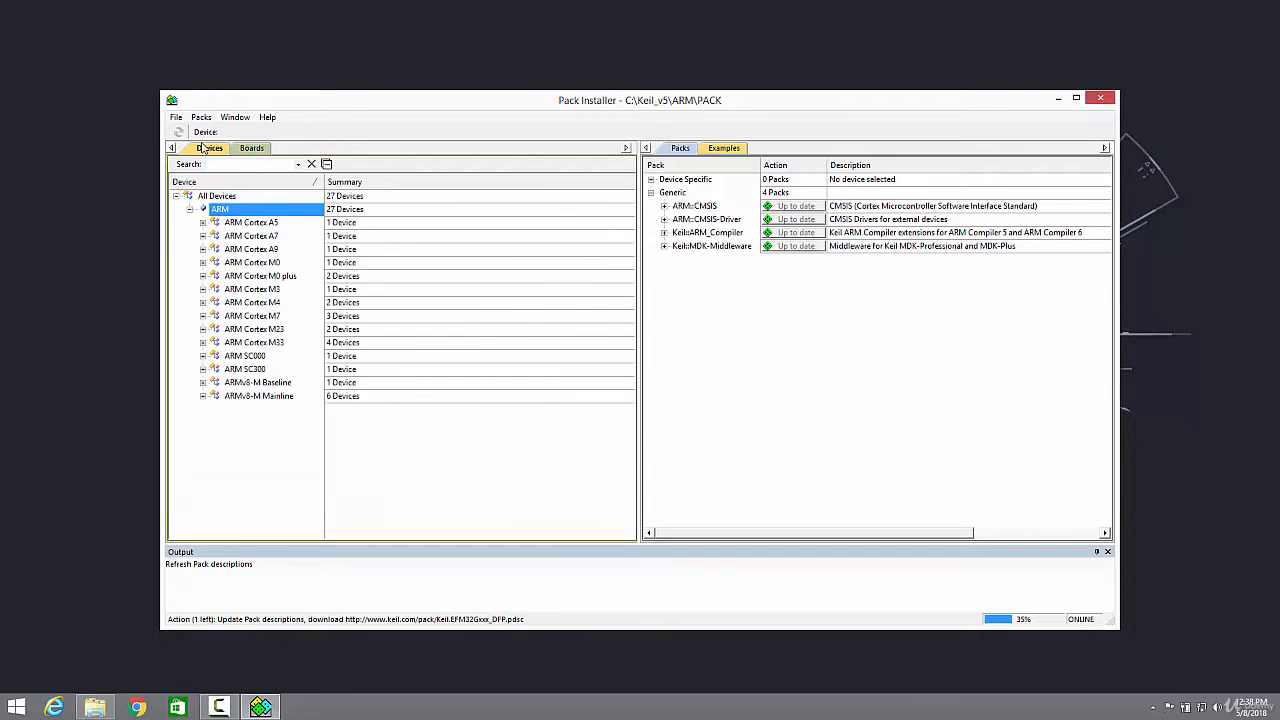
pyautogui.click(203, 222)
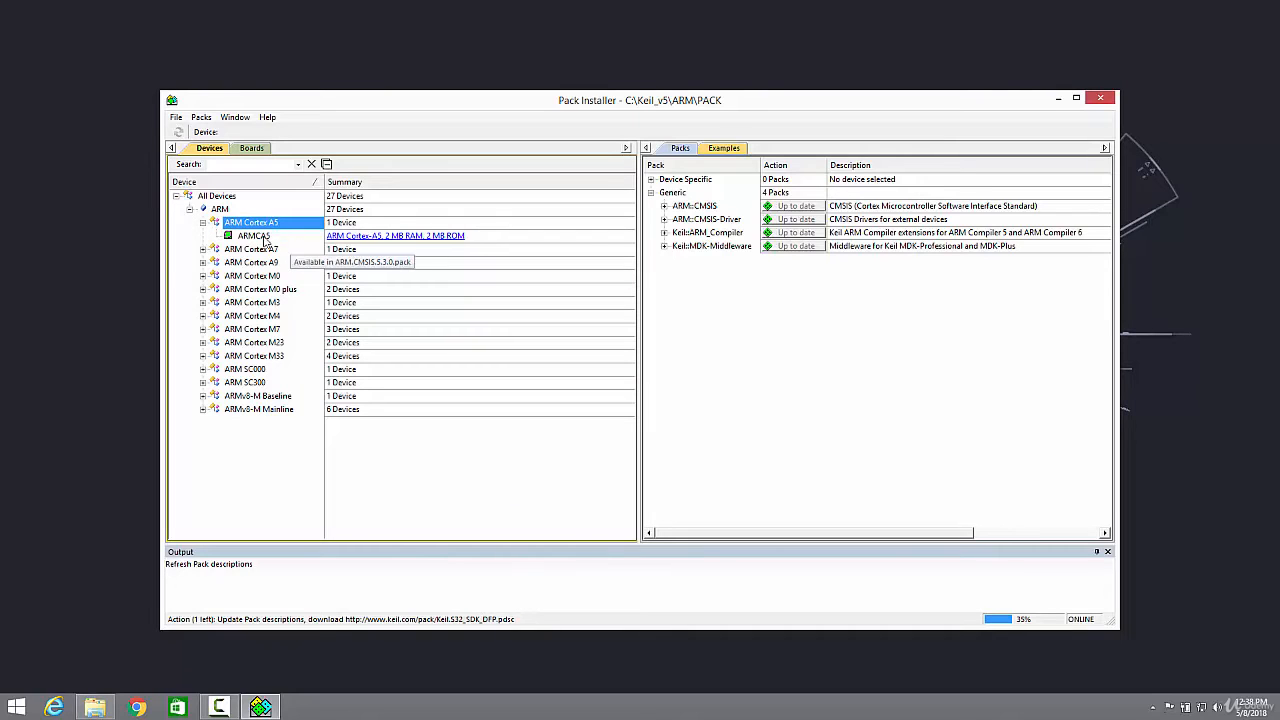
pyautogui.click(250, 236)
pyautogui.click(203, 249)
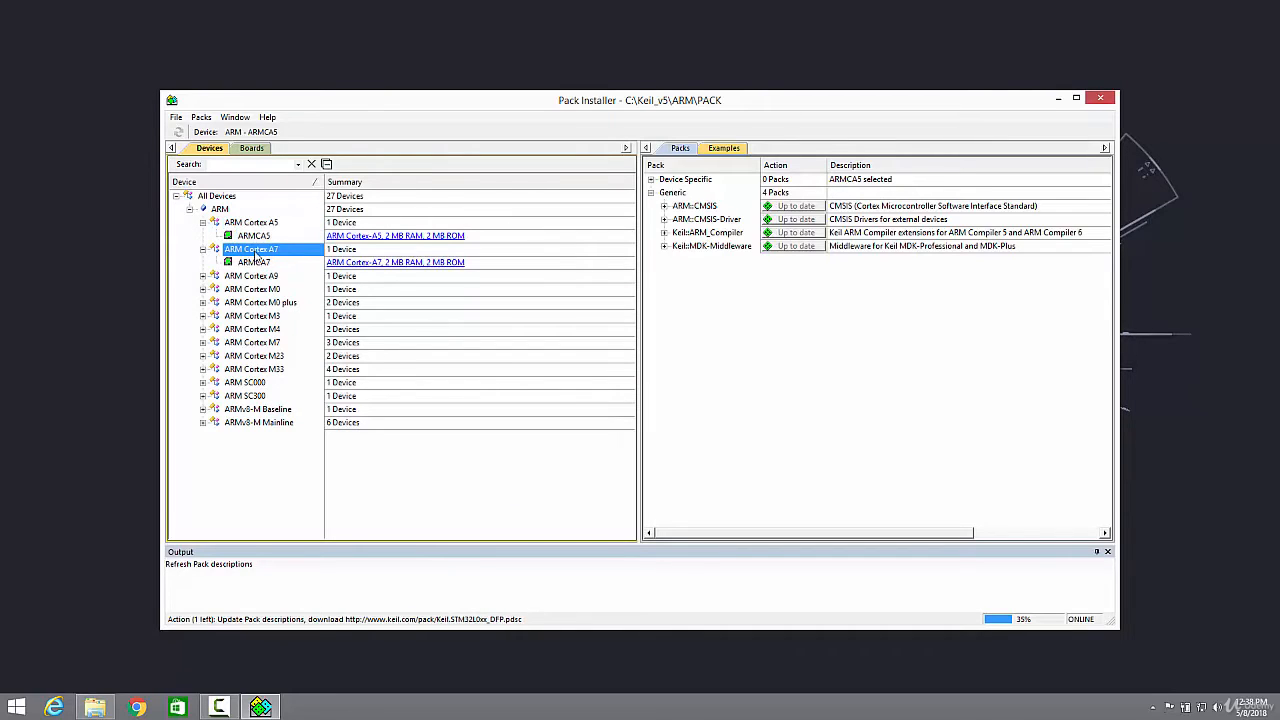
pyautogui.click(203, 276)
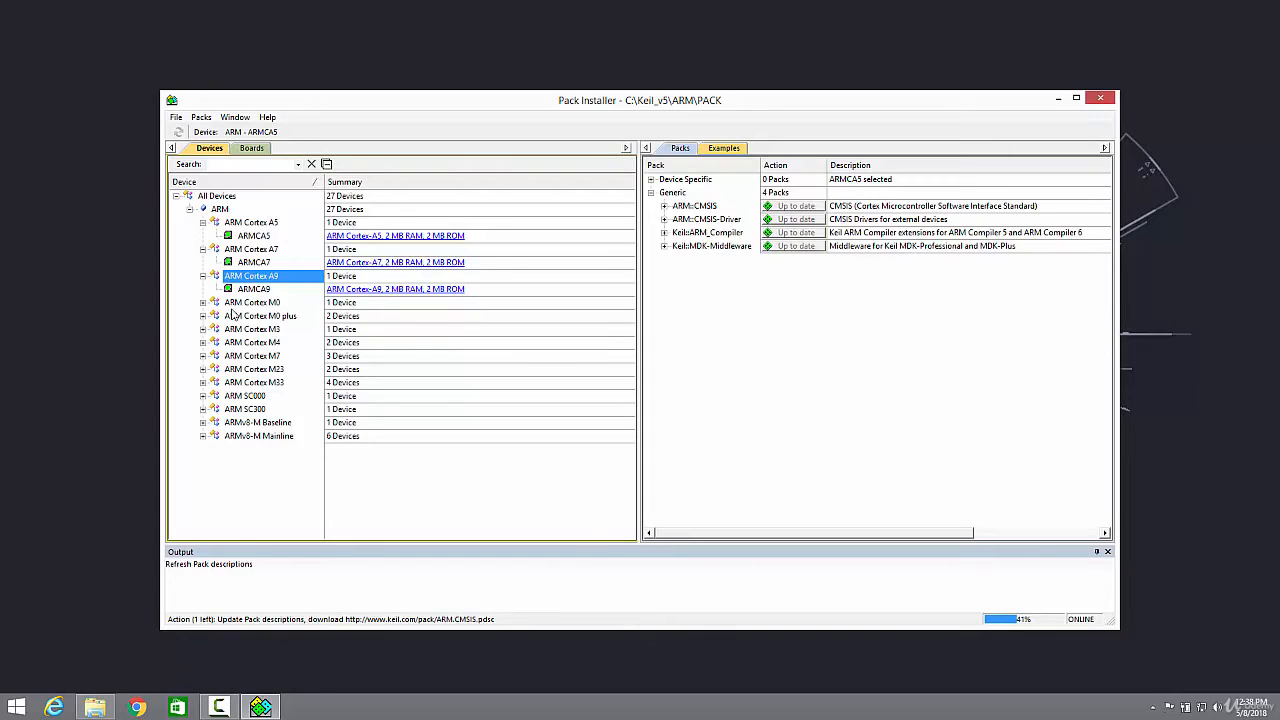
pyautogui.click(202, 303)
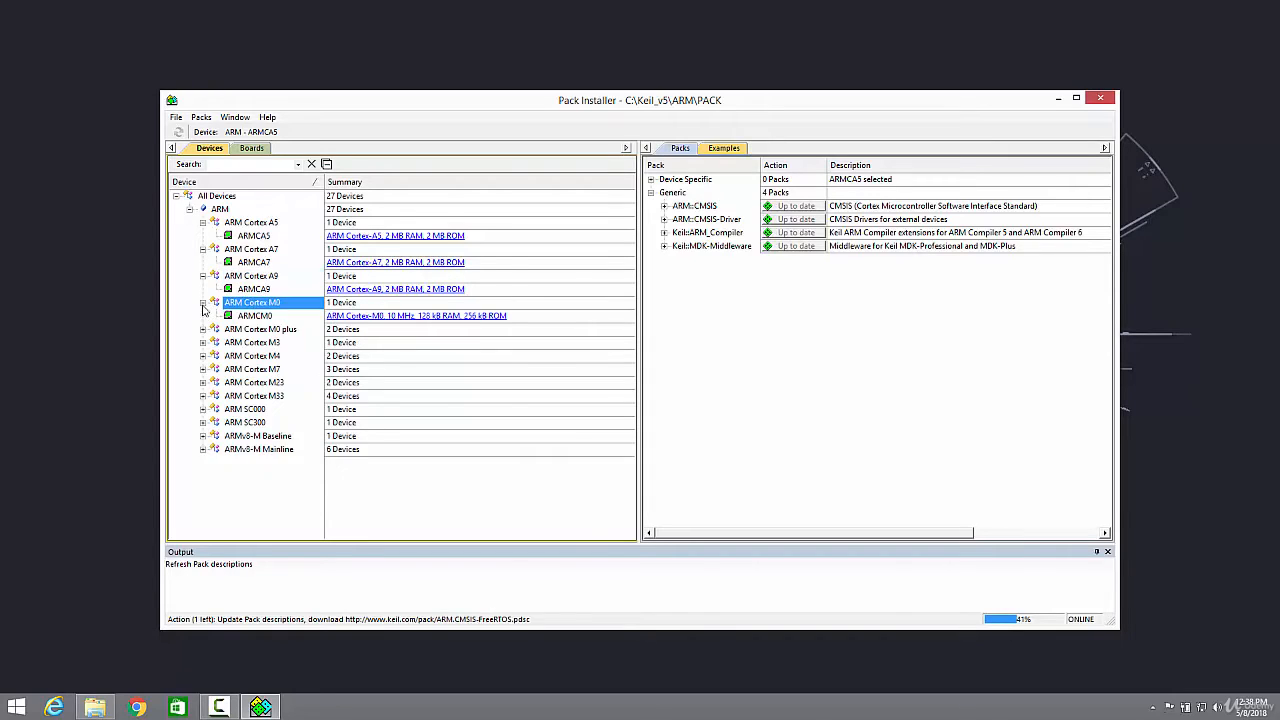
pyautogui.click(202, 383)
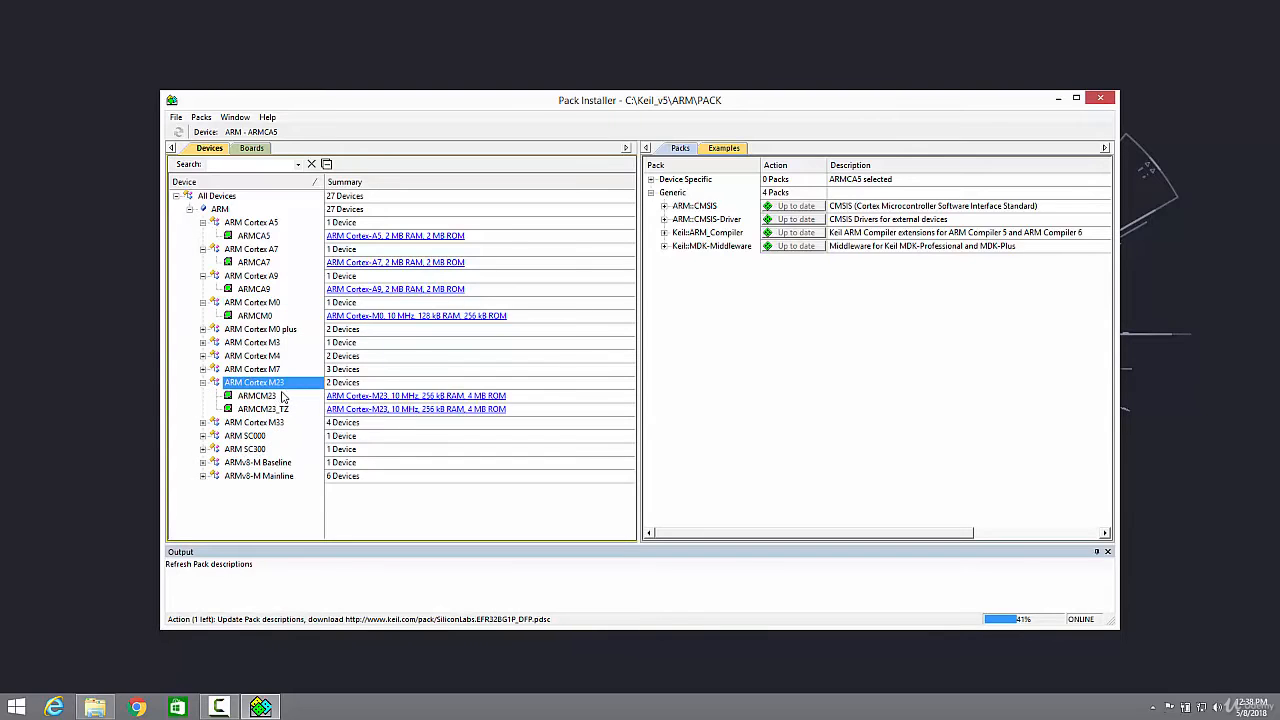
pyautogui.click(203, 423)
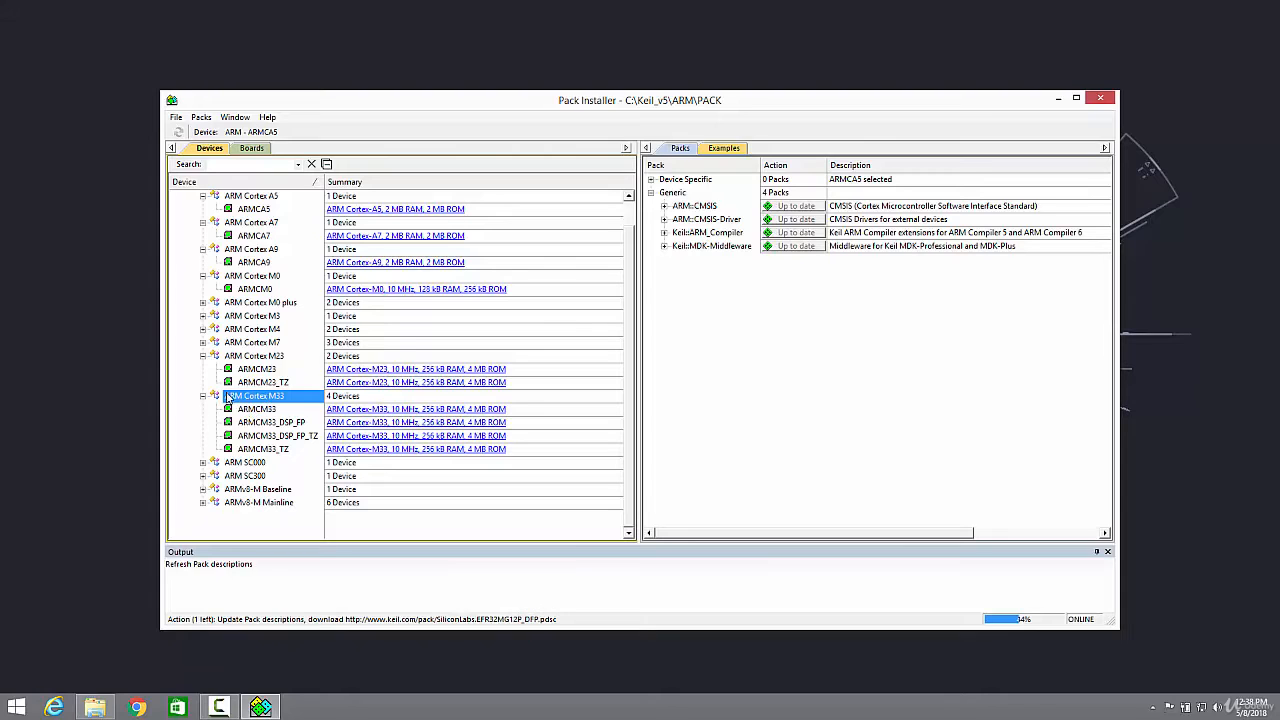
pyautogui.click(203, 489)
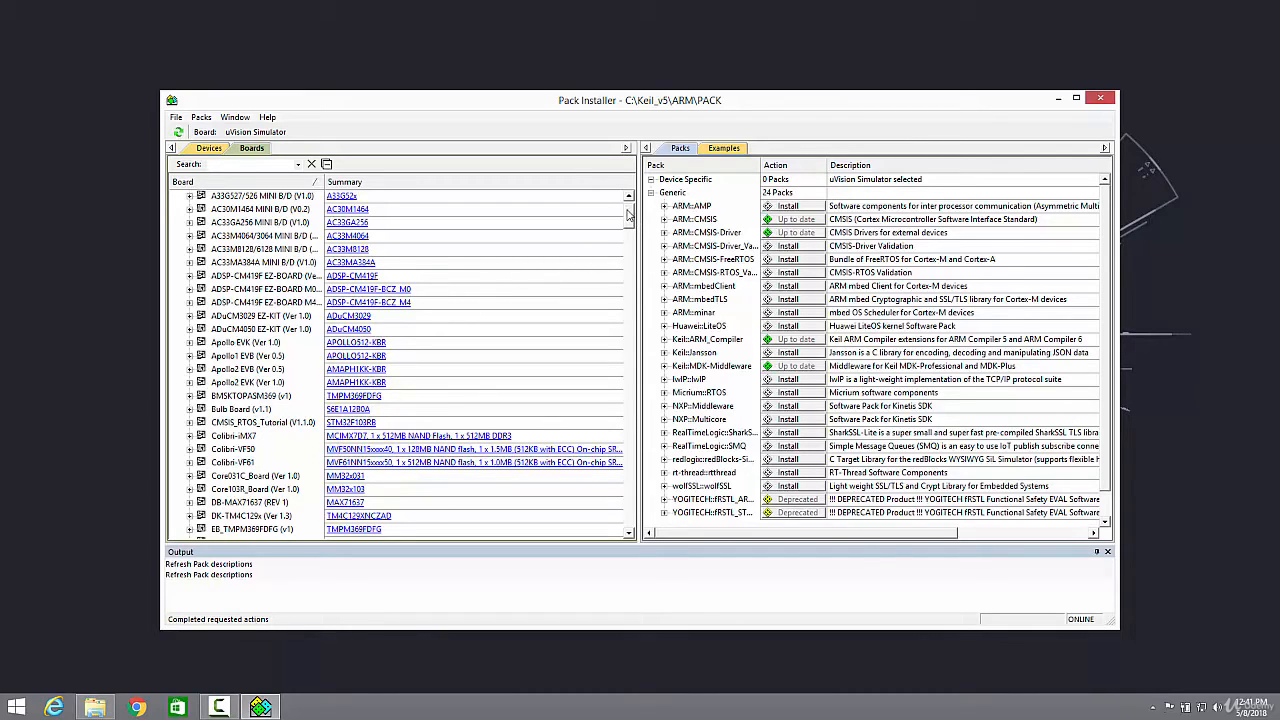
# Scroll through the full board list
pyautogui.scroll(-2, 630, 220)
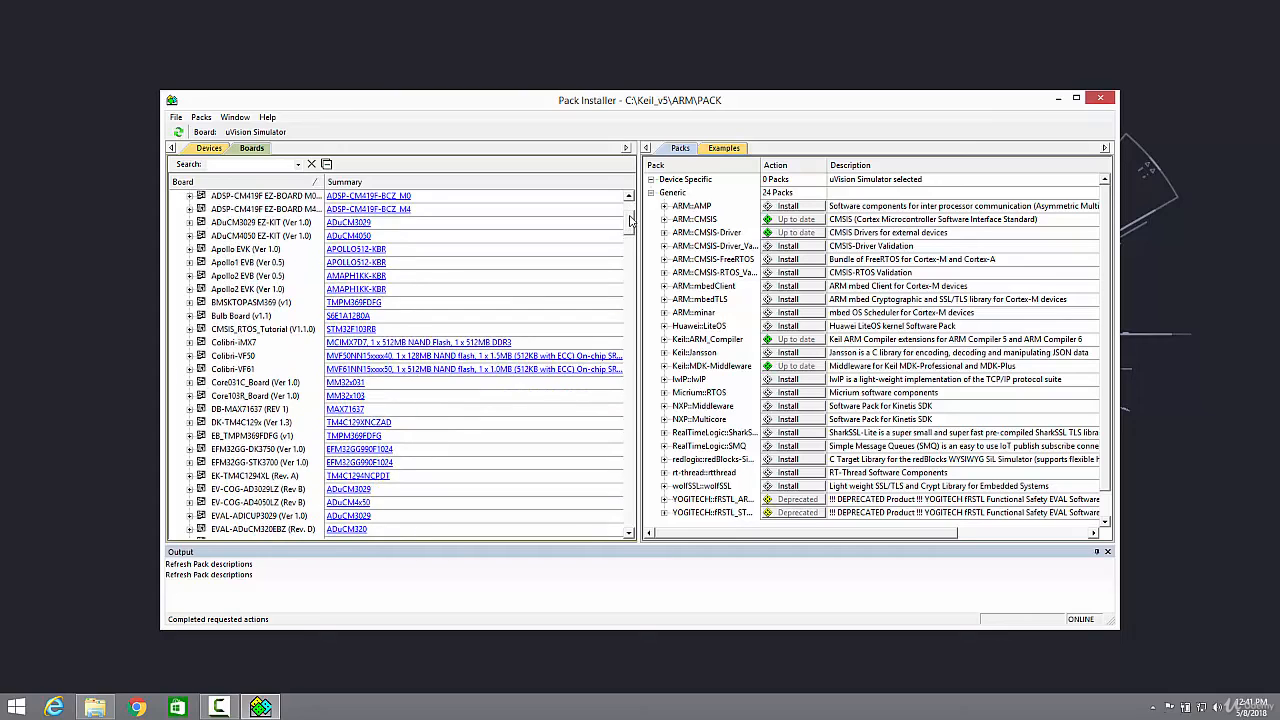
pyautogui.scroll(2, 631, 220)
pyautogui.scroll(-2, 631, 218)
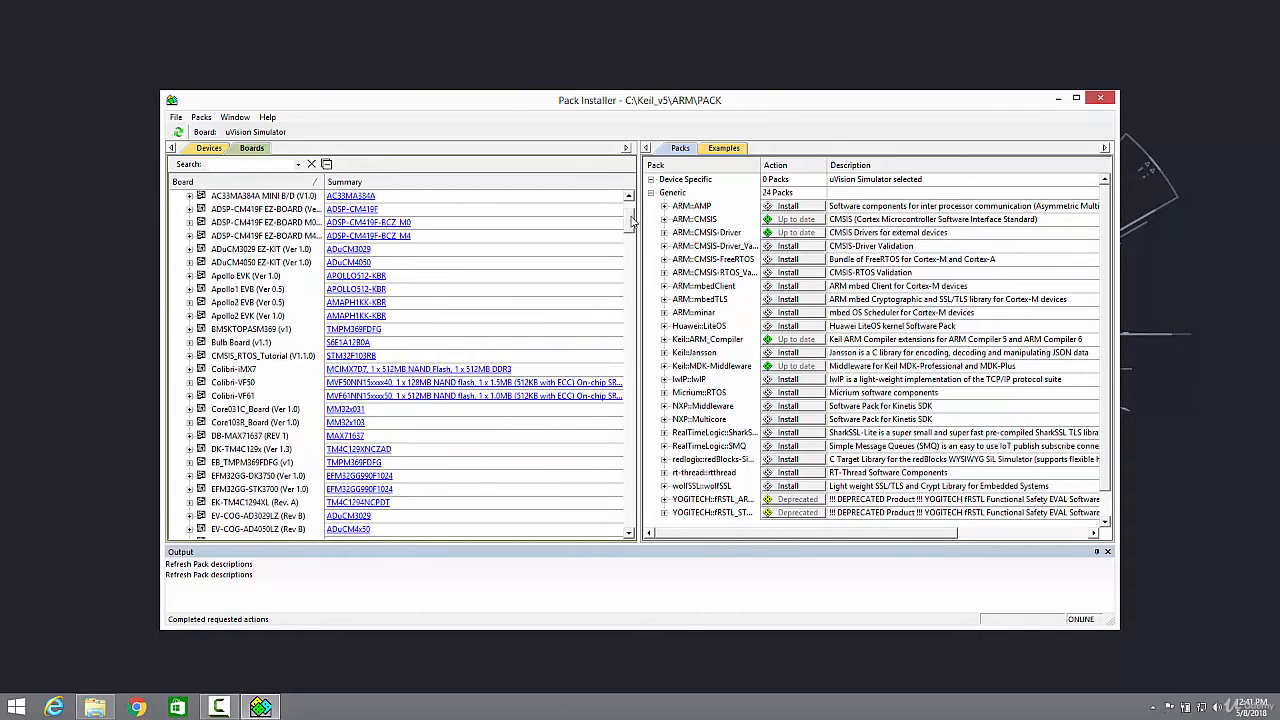
pyautogui.scroll(4, 631, 215)
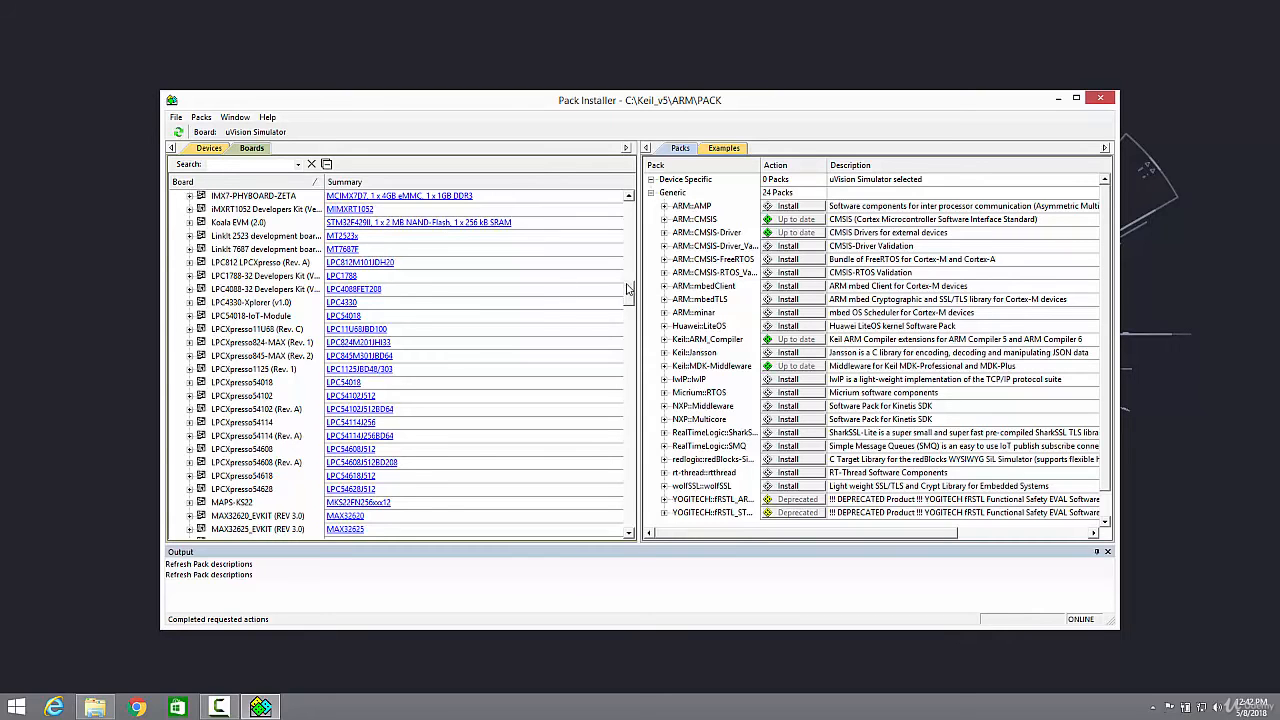
pyautogui.moveTo(628, 292); pyautogui.dragTo(607, 424)
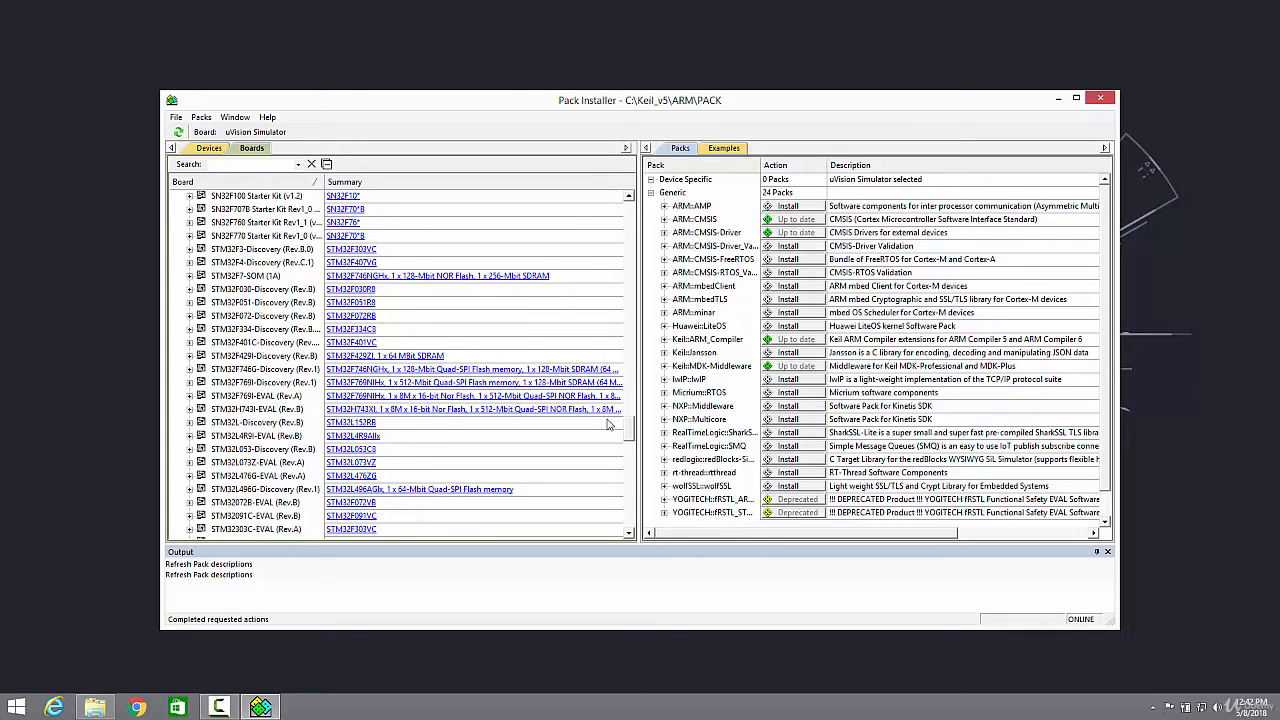
pyautogui.scroll(15, 608, 400)
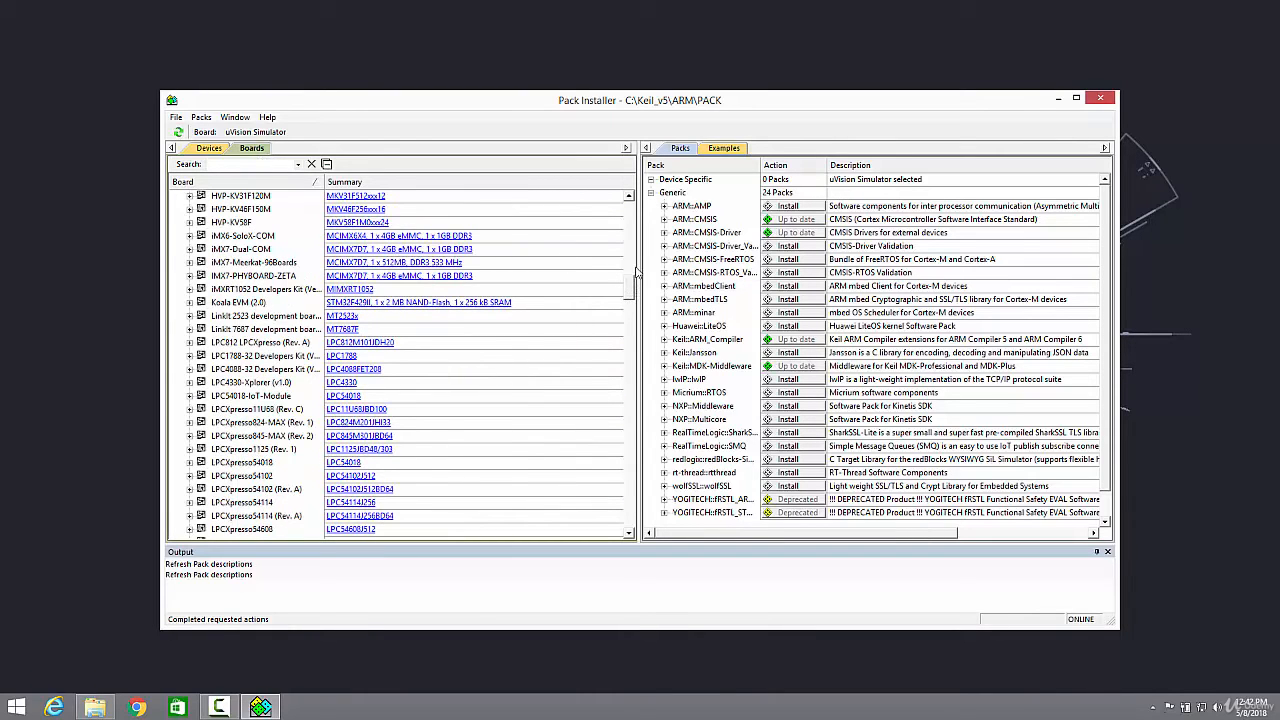
pyautogui.moveTo(630, 295); pyautogui.dragTo(630, 222)
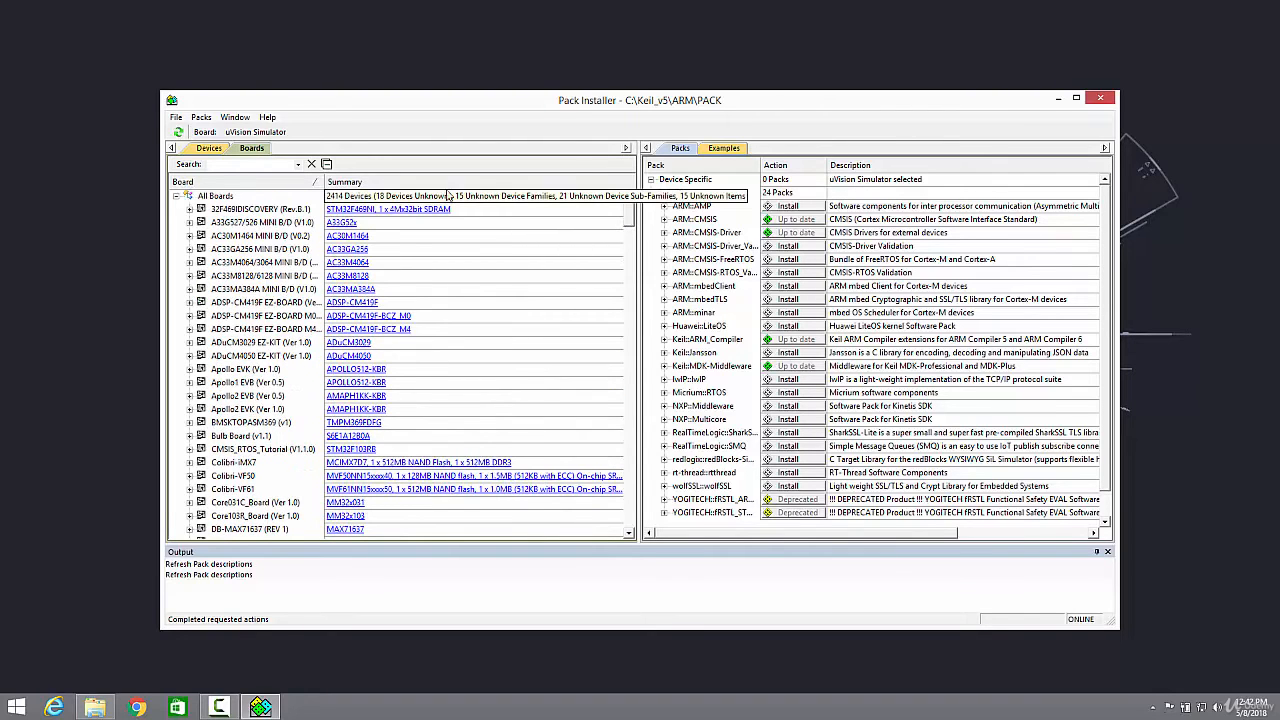
# Search the board list for tm4c1 and expand the EK-TM4C1294XL (Rev. A) board
pyautogui.click(258, 166)
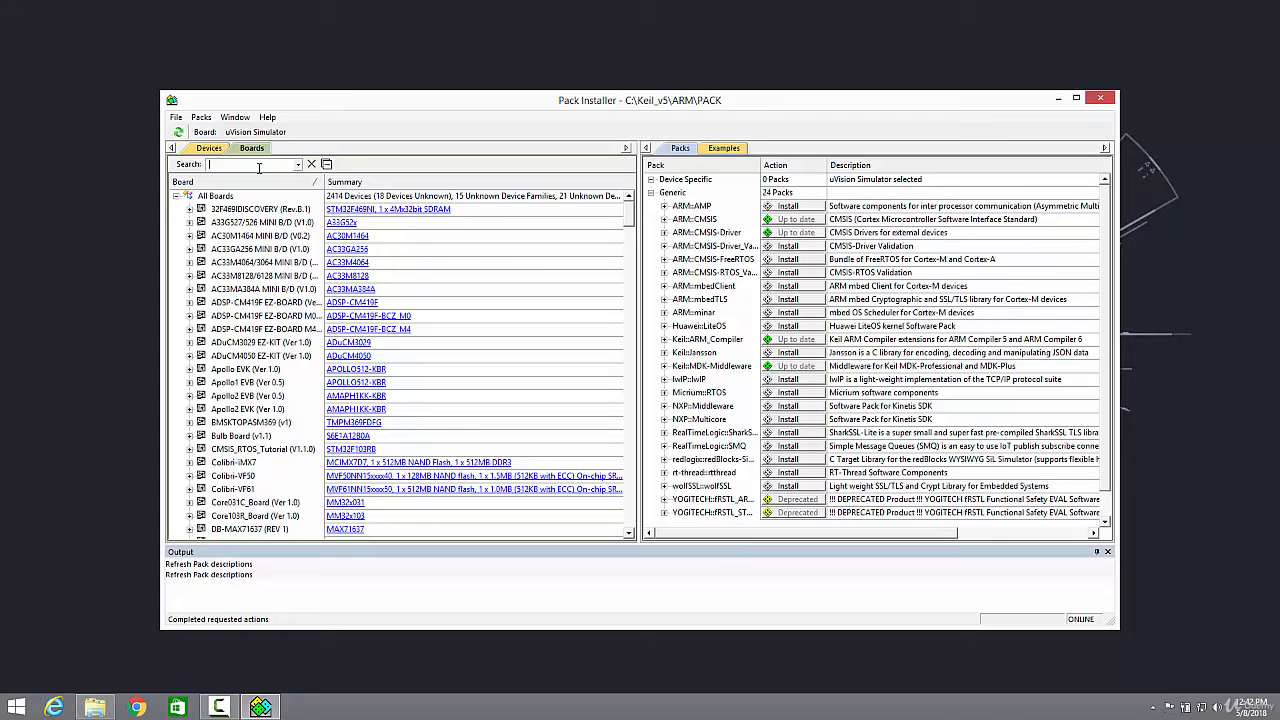
pyautogui.write('tm4')
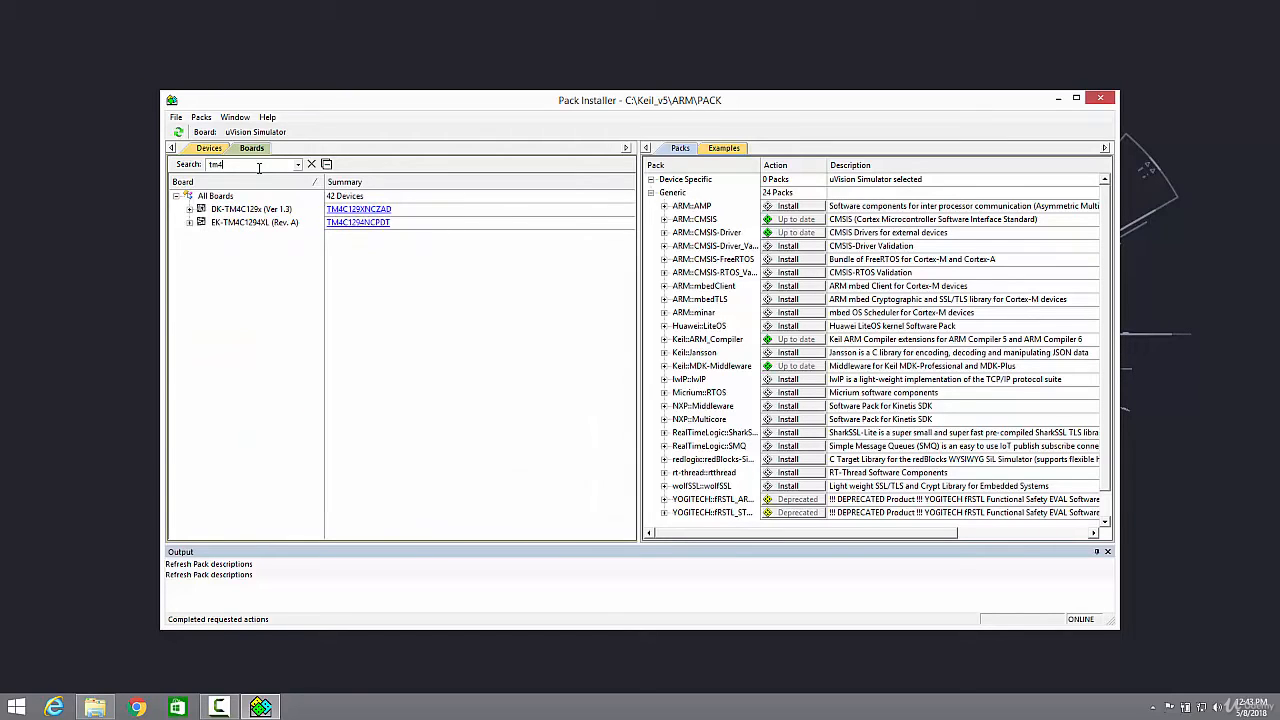
pyautogui.write('c123')
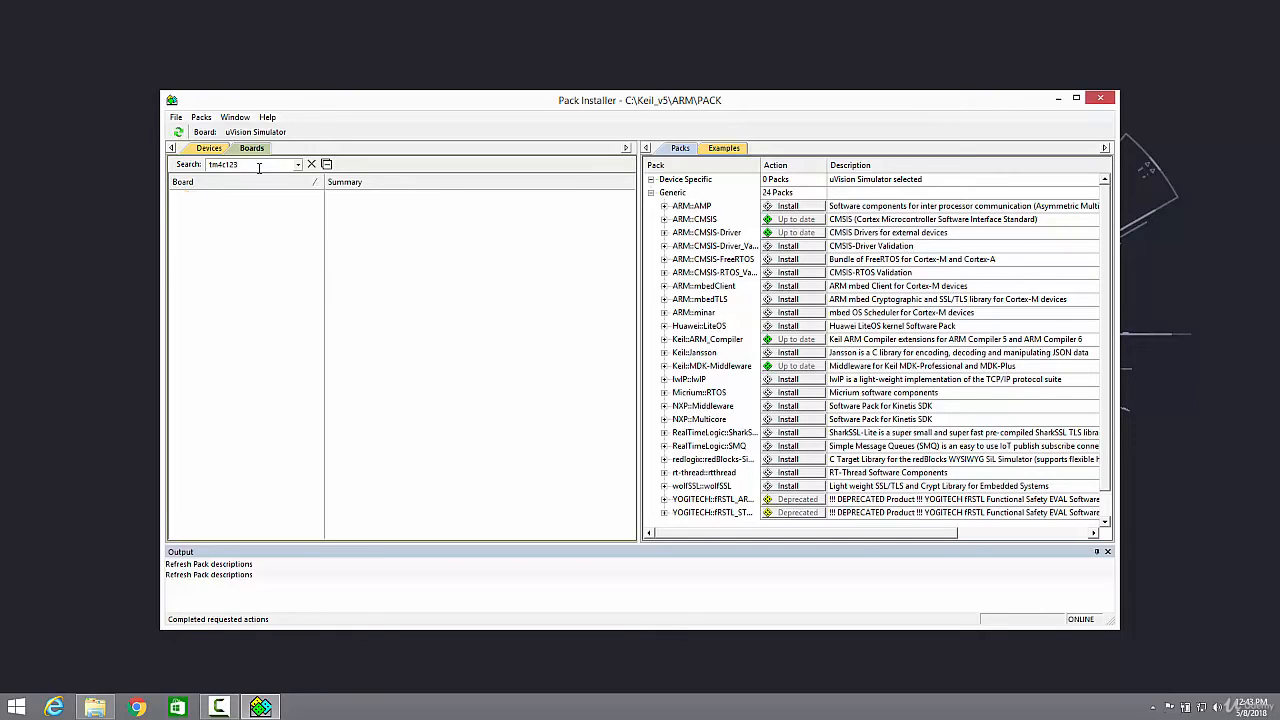
pyautogui.press('BackSpace')
pyautogui.press('BackSpace')
pyautogui.doubleClick(212, 237)
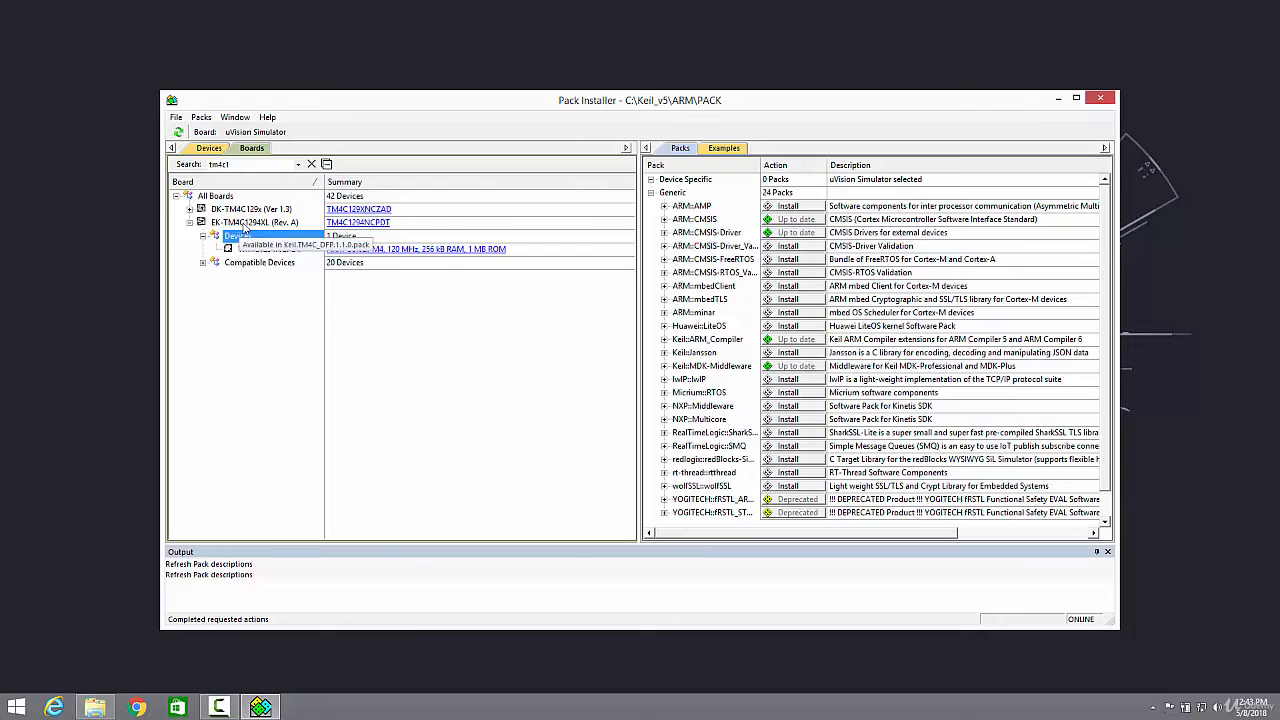
# Select the EK-TM4C1294XL board and install its Keil::TM4C_DFP device pack
pyautogui.click(243, 224)
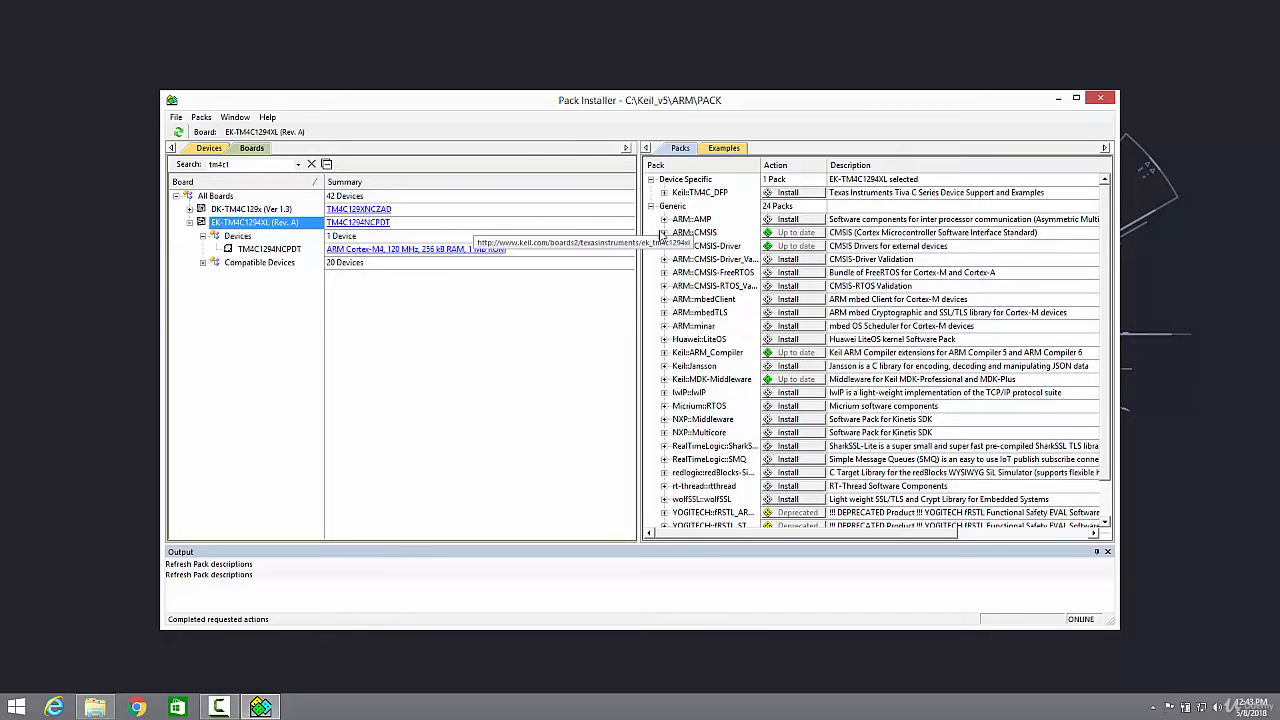
pyautogui.doubleClick(233, 226)
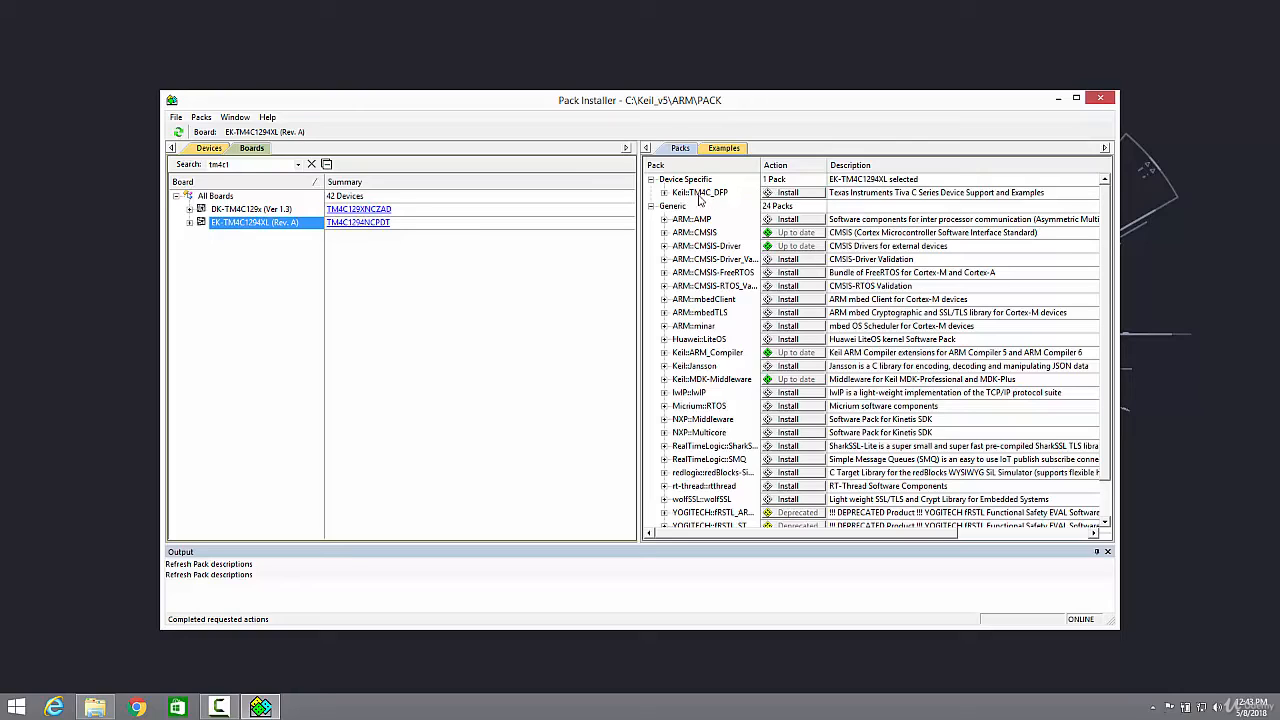
pyautogui.click(790, 196)
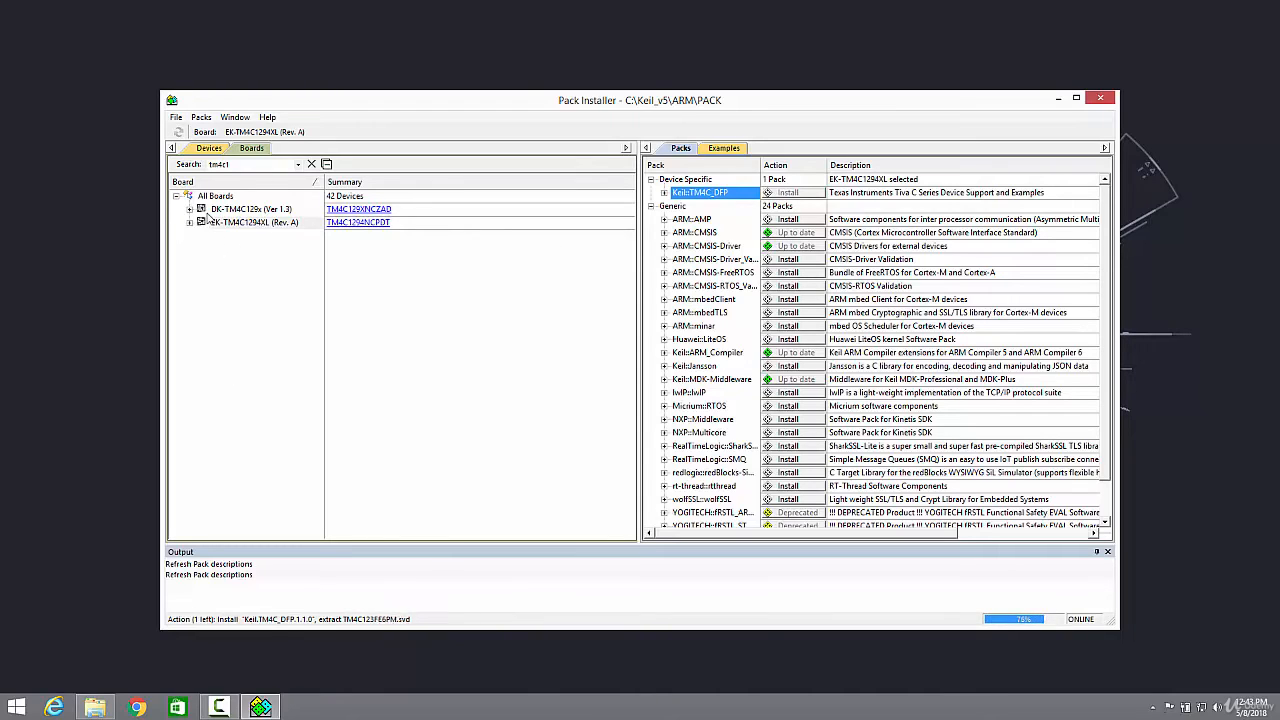
# Select the DK-TM4C129x board and clear the board search text
pyautogui.click(253, 211)
pyautogui.click(255, 166)
pyautogui.press('BackSpace')
pyautogui.press('BackSpace')
pyautogui.press('BackSpace')
pyautogui.press('BackSpace')
pyautogui.press('BackSpace')
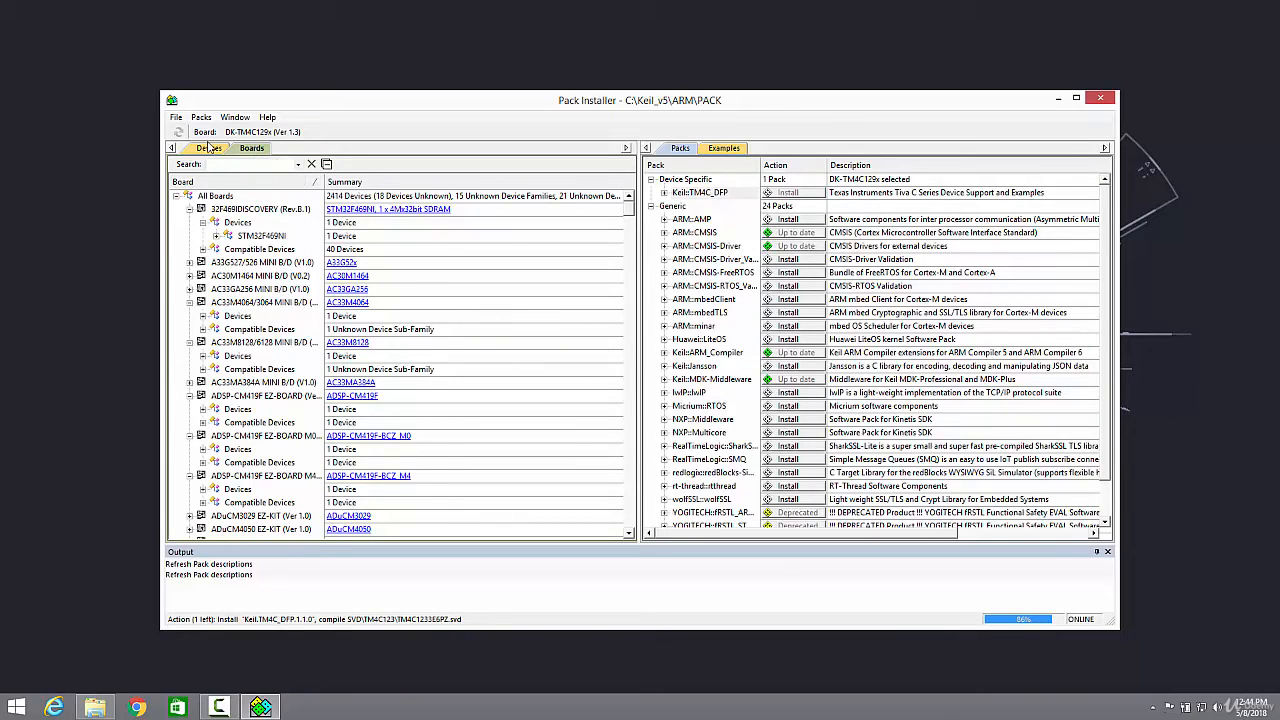
# Search the board list for stm32f4-di
pyautogui.click(210, 148)
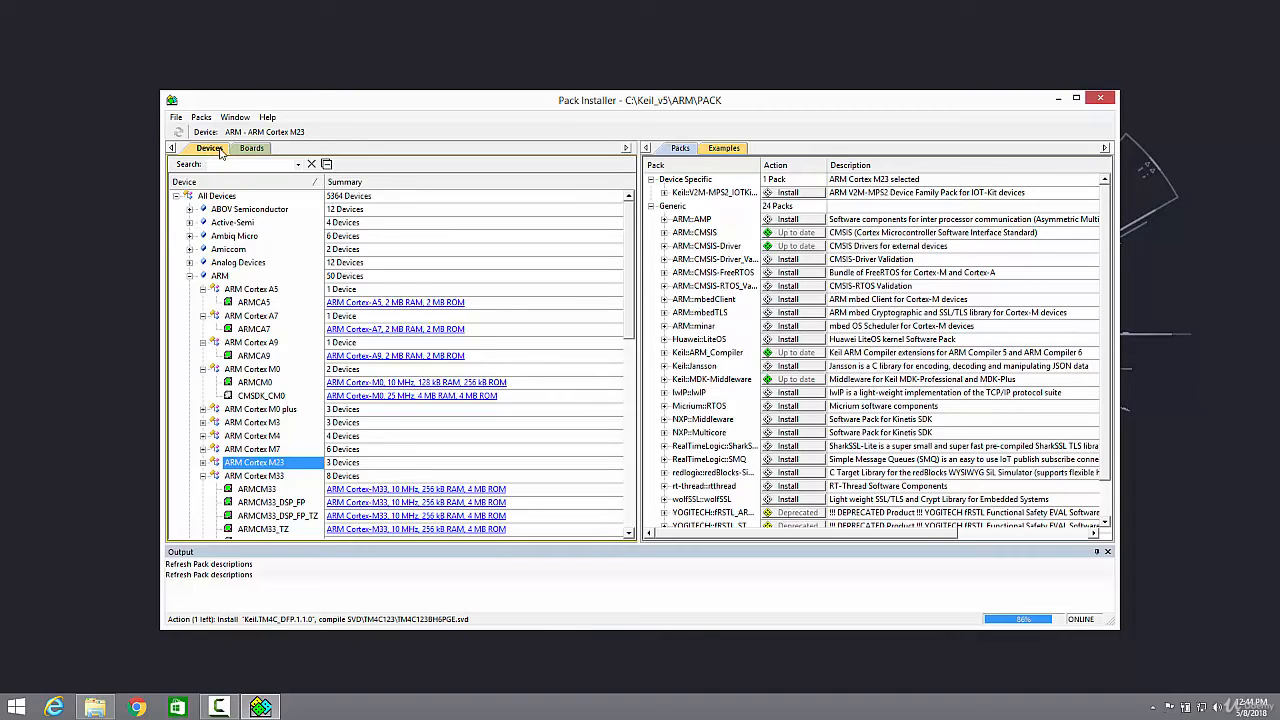
pyautogui.click(253, 151)
pyautogui.click(244, 164)
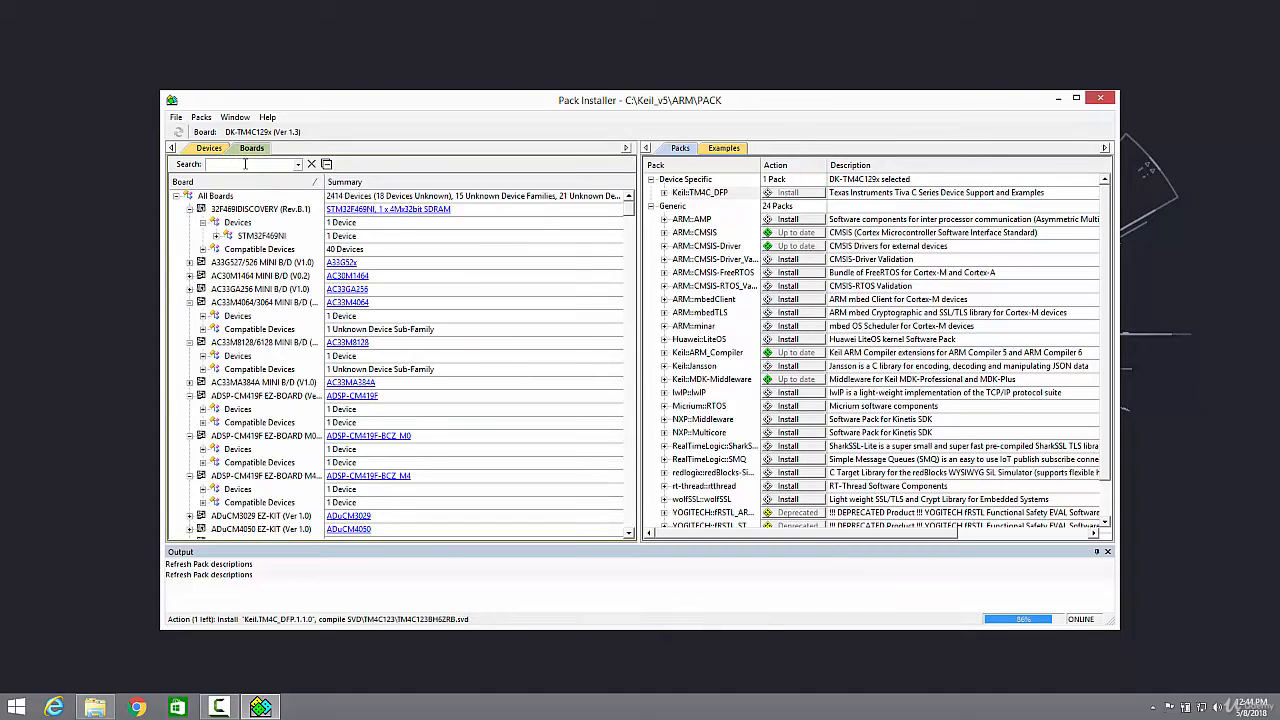
pyautogui.write('stm')
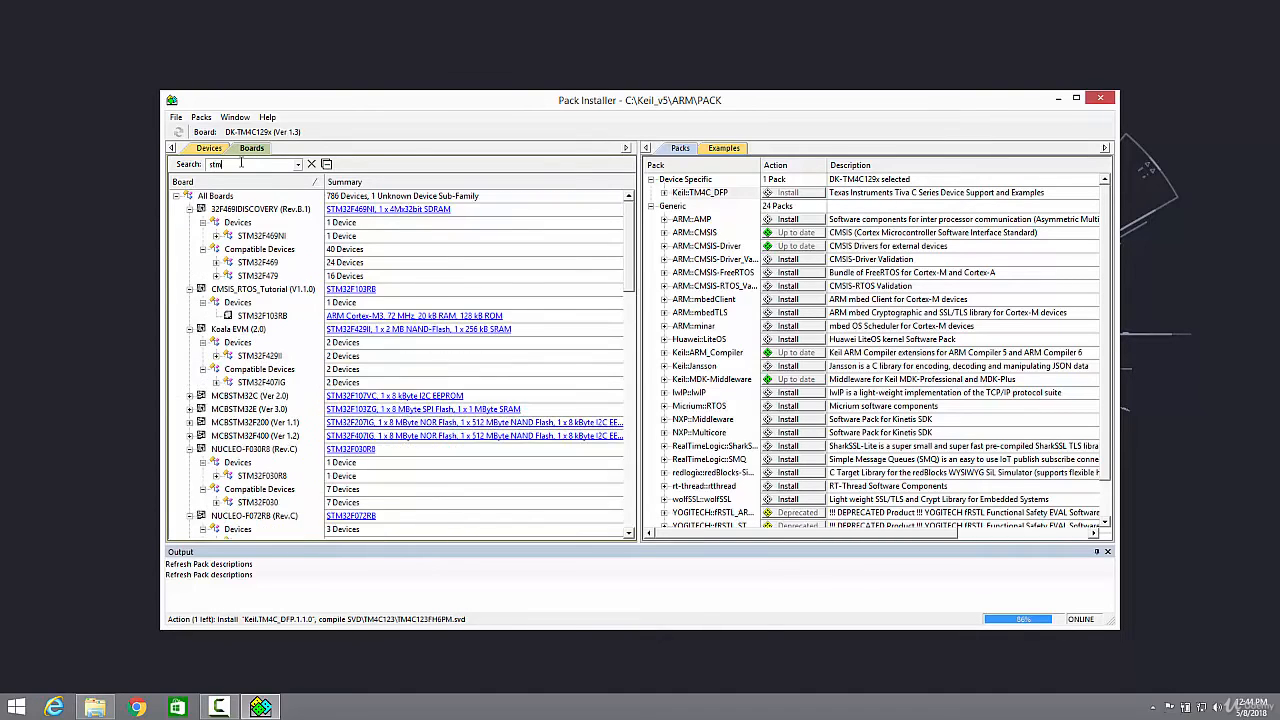
pyautogui.write('32f4-di')
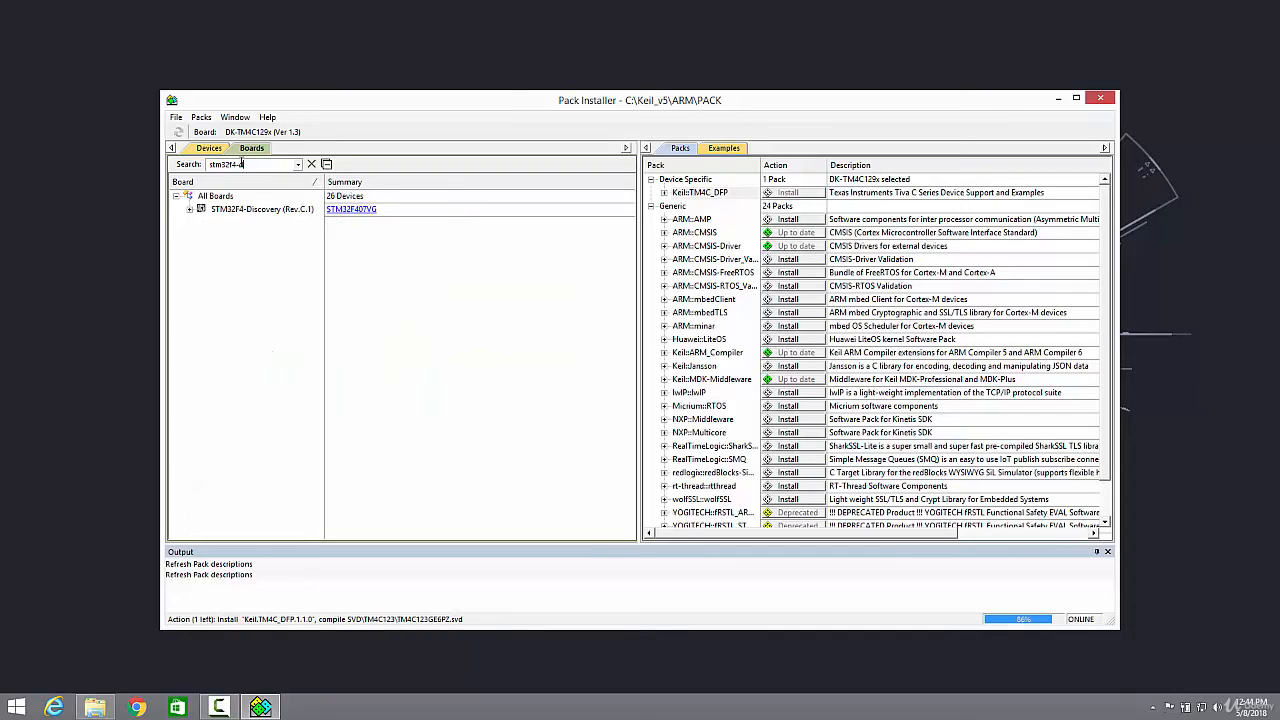
# Select the STM32F4-Discovery (Rev.C.1) board and install its Keil::STM32F4xx_DFP device pack
pyautogui.click(237, 213)
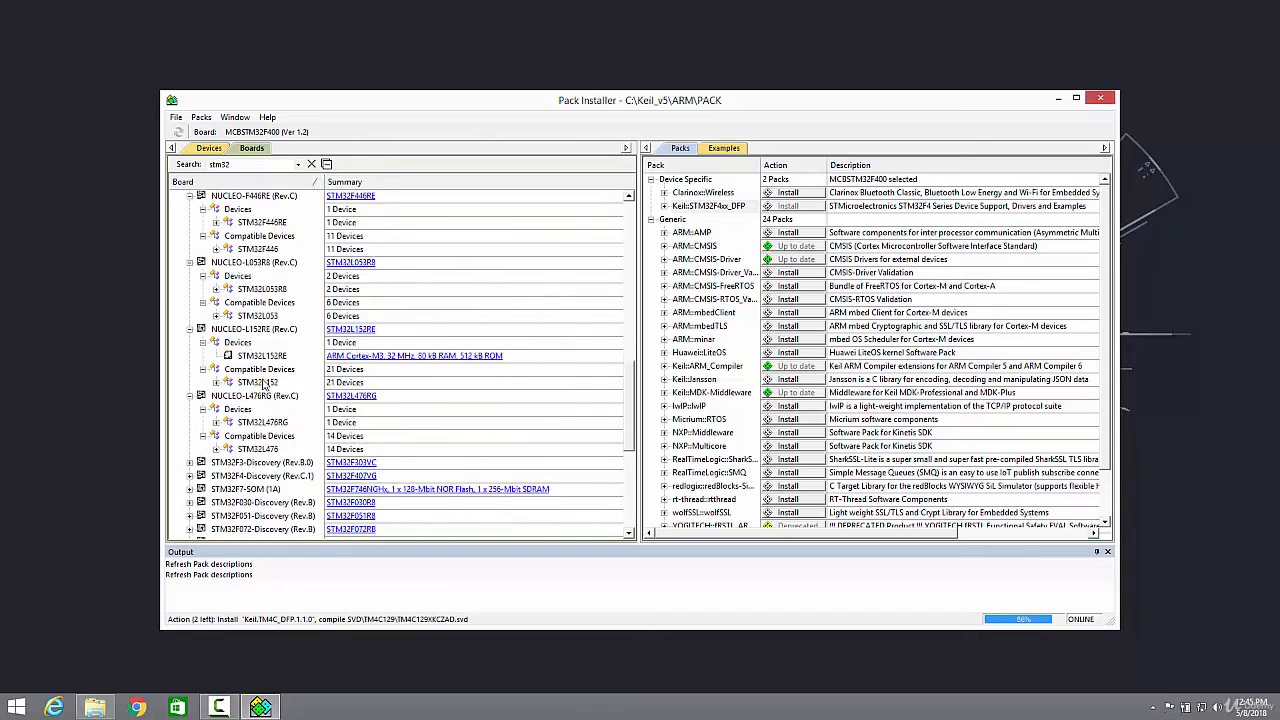
# Browse the stm32 board list and select the STM32F769I-Discovery board
pyautogui.scroll(-3, 265, 387)
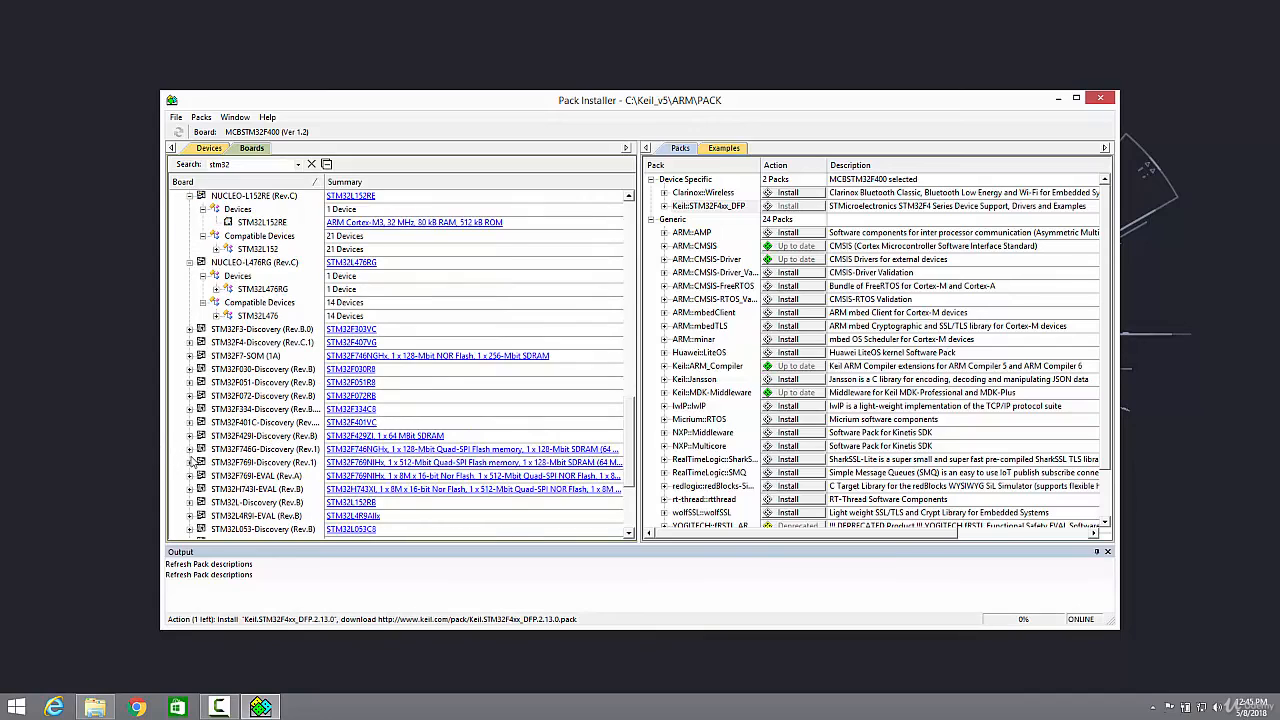
pyautogui.scroll(-1, 191, 463)
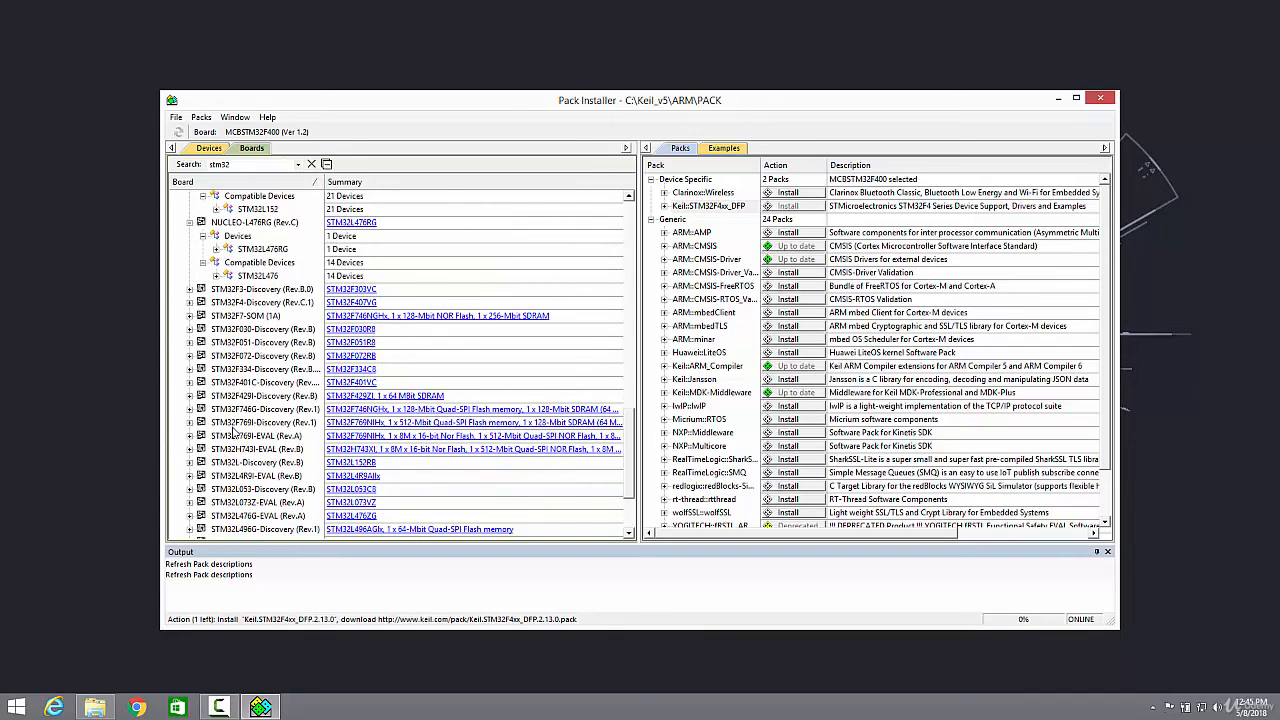
pyautogui.click(225, 427)
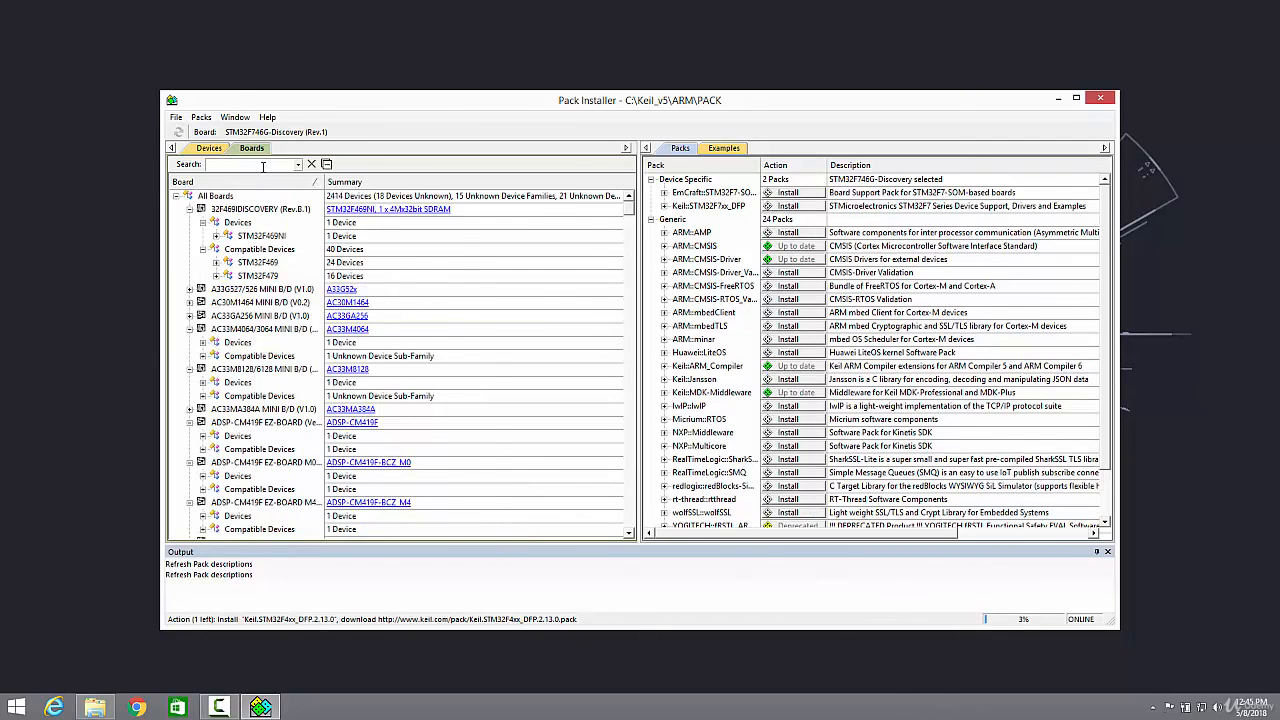
pyautogui.write('tm')
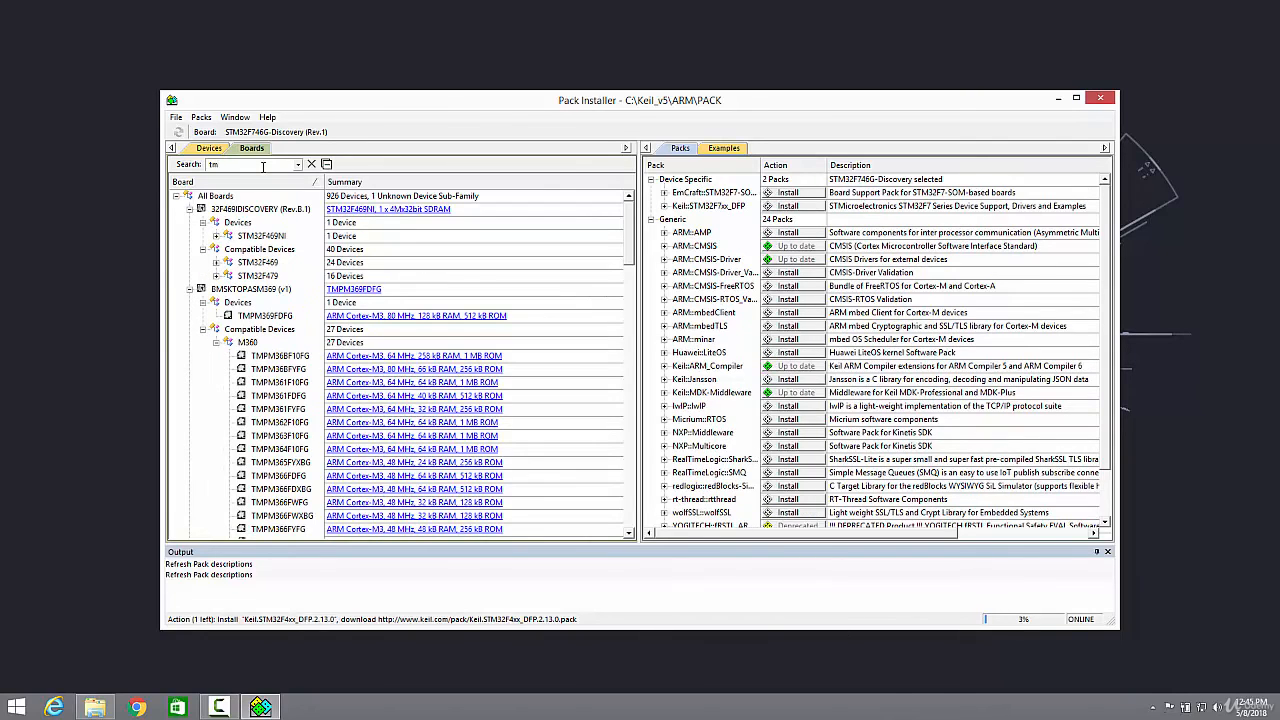
pyautogui.write('4c123')
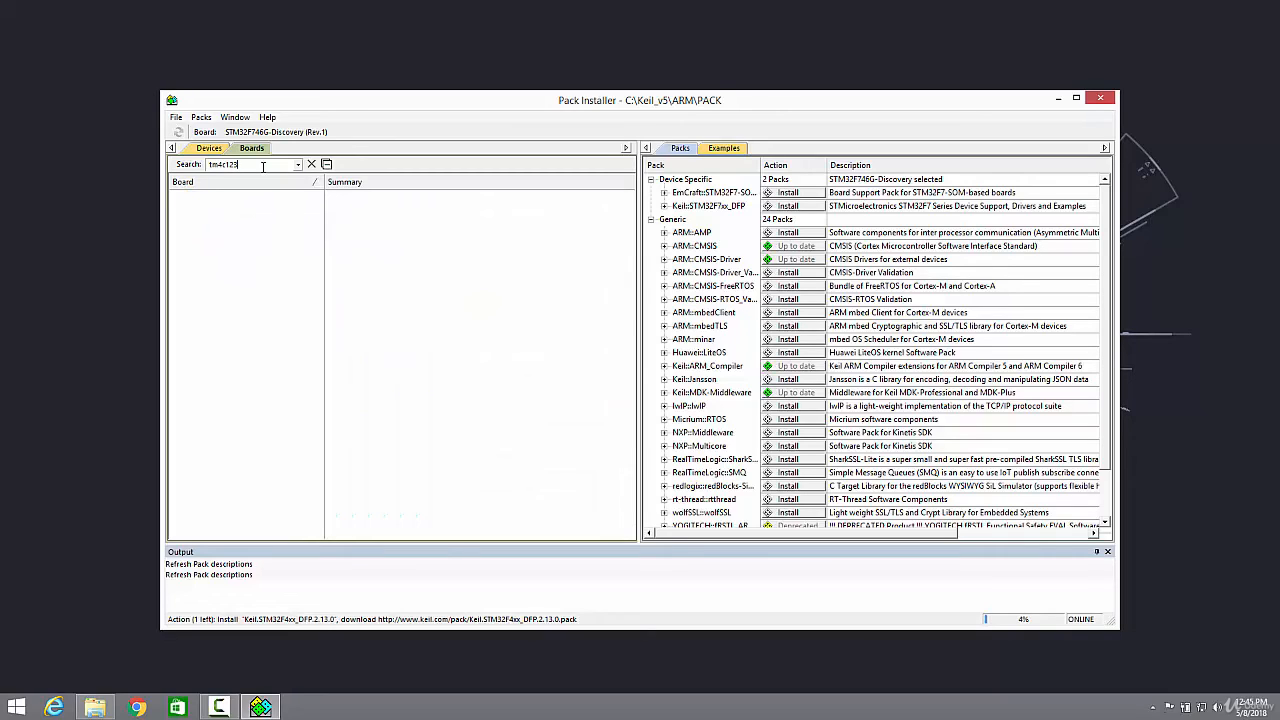
pyautogui.press('BackSpace')
pyautogui.press('BackSpace')
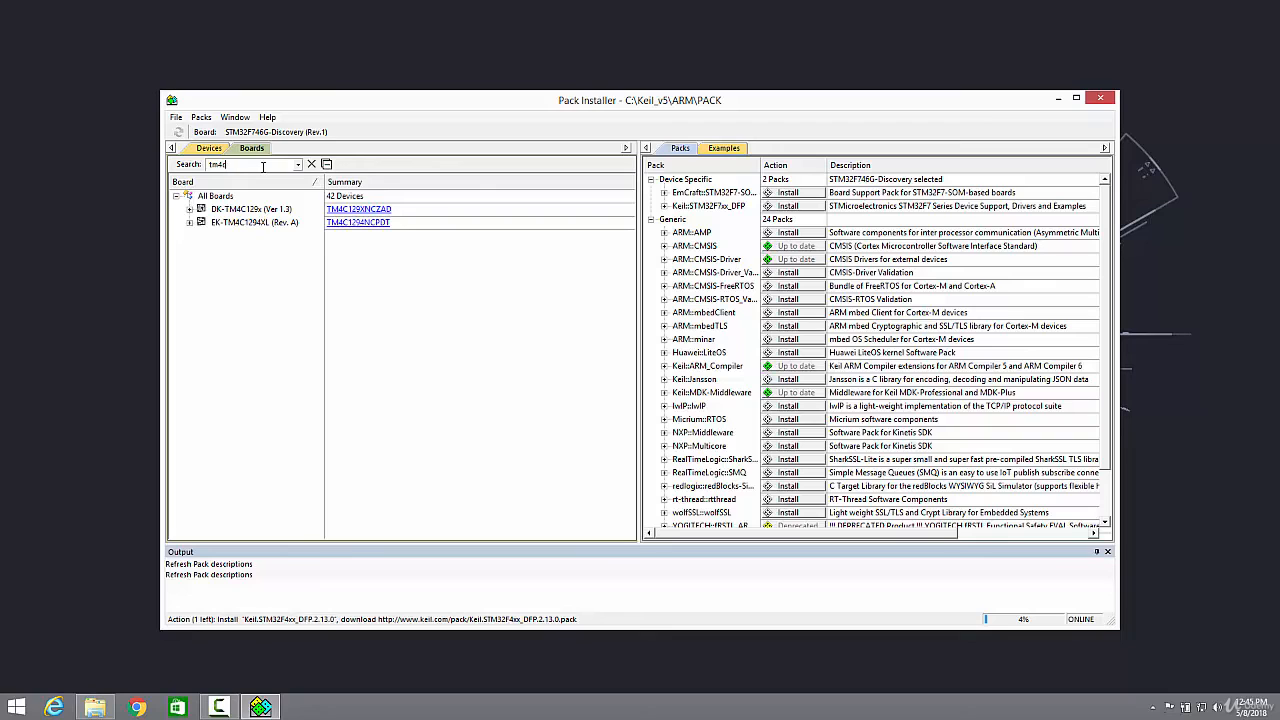
pyautogui.press('BackSpace')
pyautogui.press('BackSpace')
pyautogui.press('BackSpace')
pyautogui.press('BackSpace')
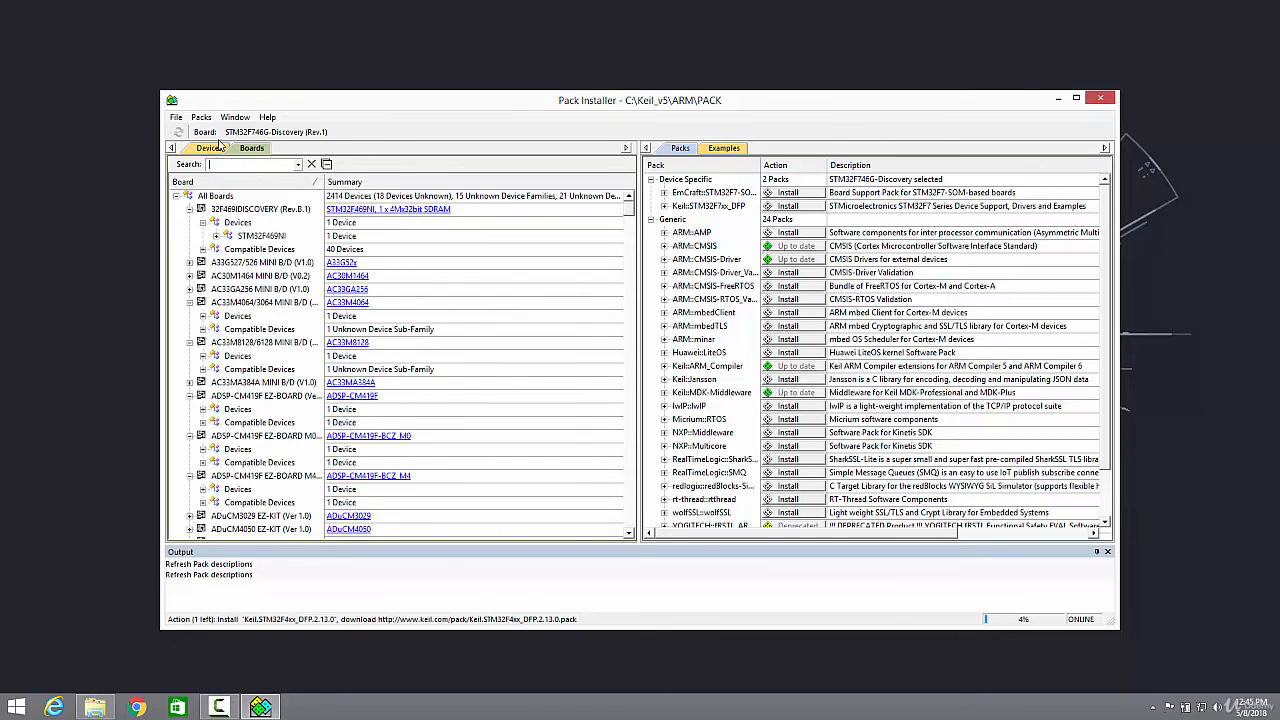
# Switch to the device list and search it for tm4
pyautogui.click(210, 148)
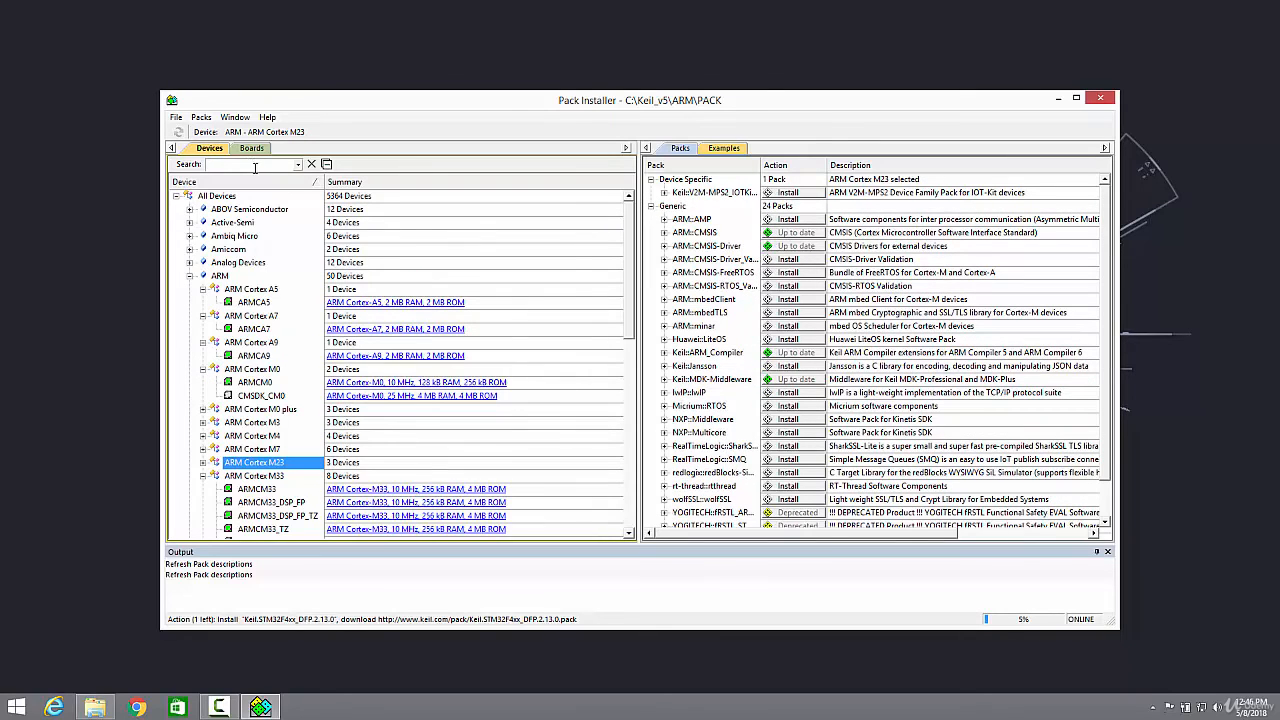
pyautogui.click(238, 166)
pyautogui.write('tm4')
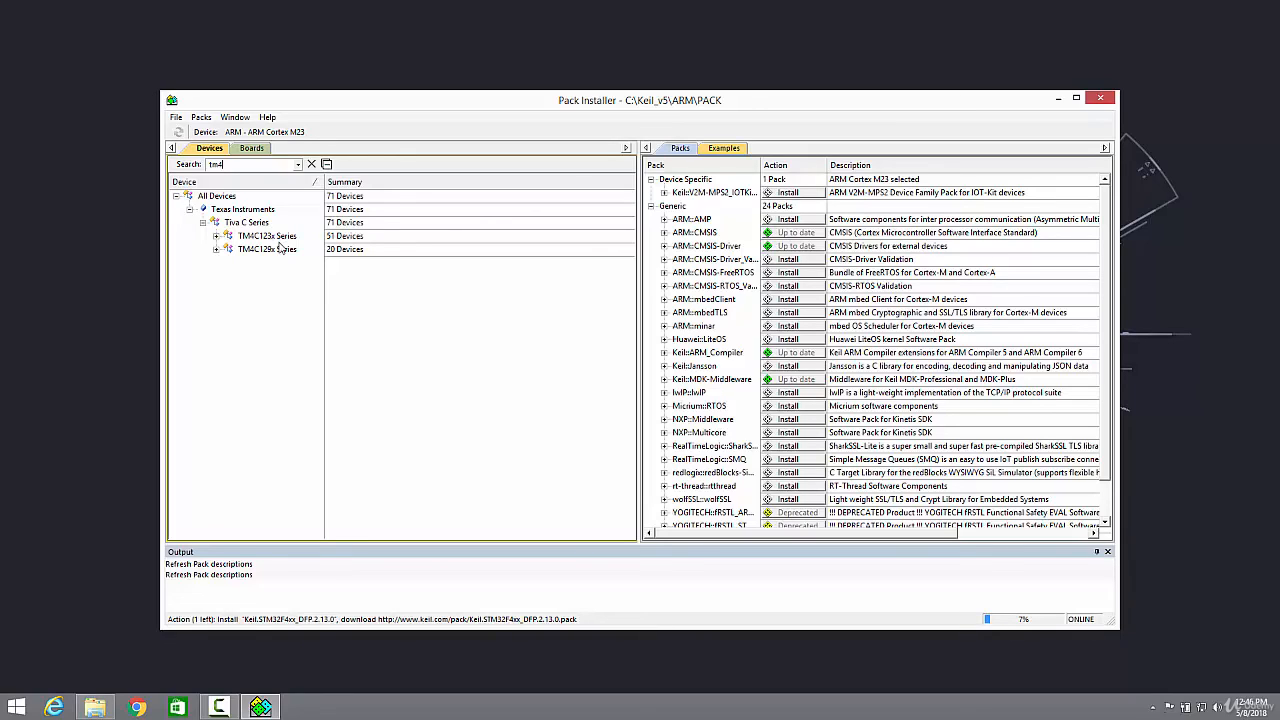
# Select the TM4C123x Series and try to install its Keil::TM4C_DFP device pack
pyautogui.click(217, 237)
pyautogui.scroll(-1, 290, 259)
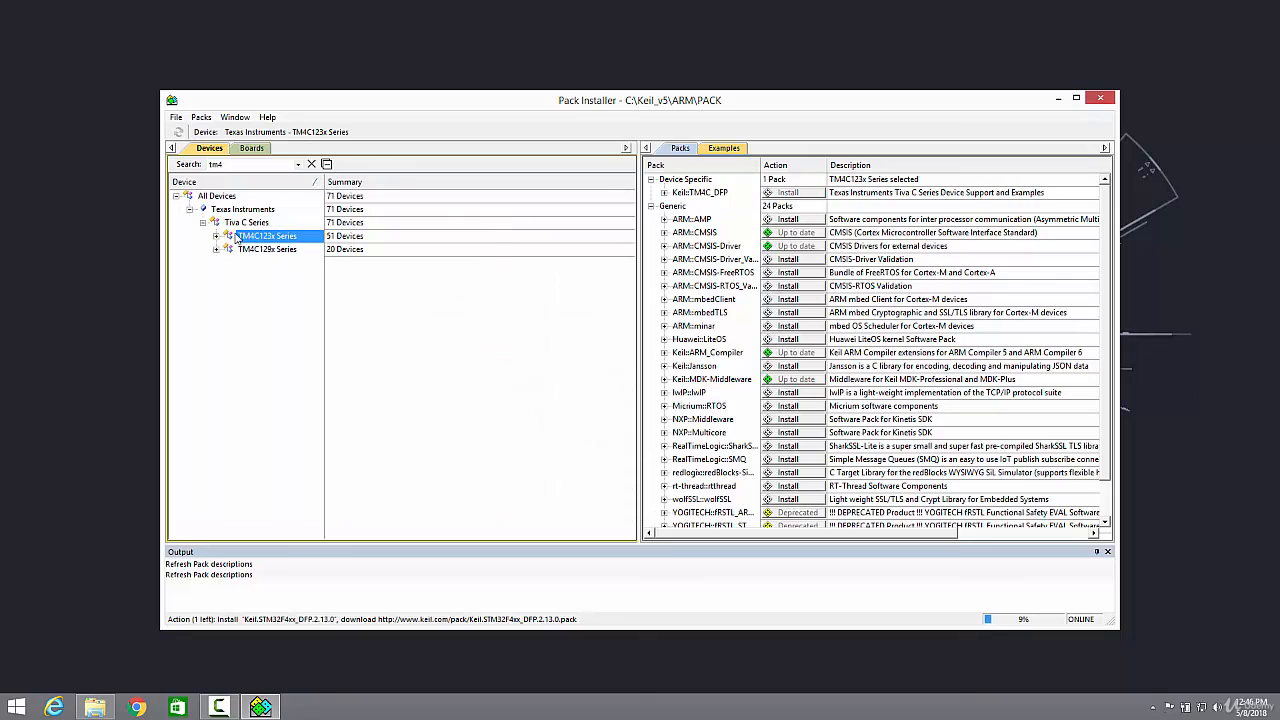
pyautogui.click(798, 195)
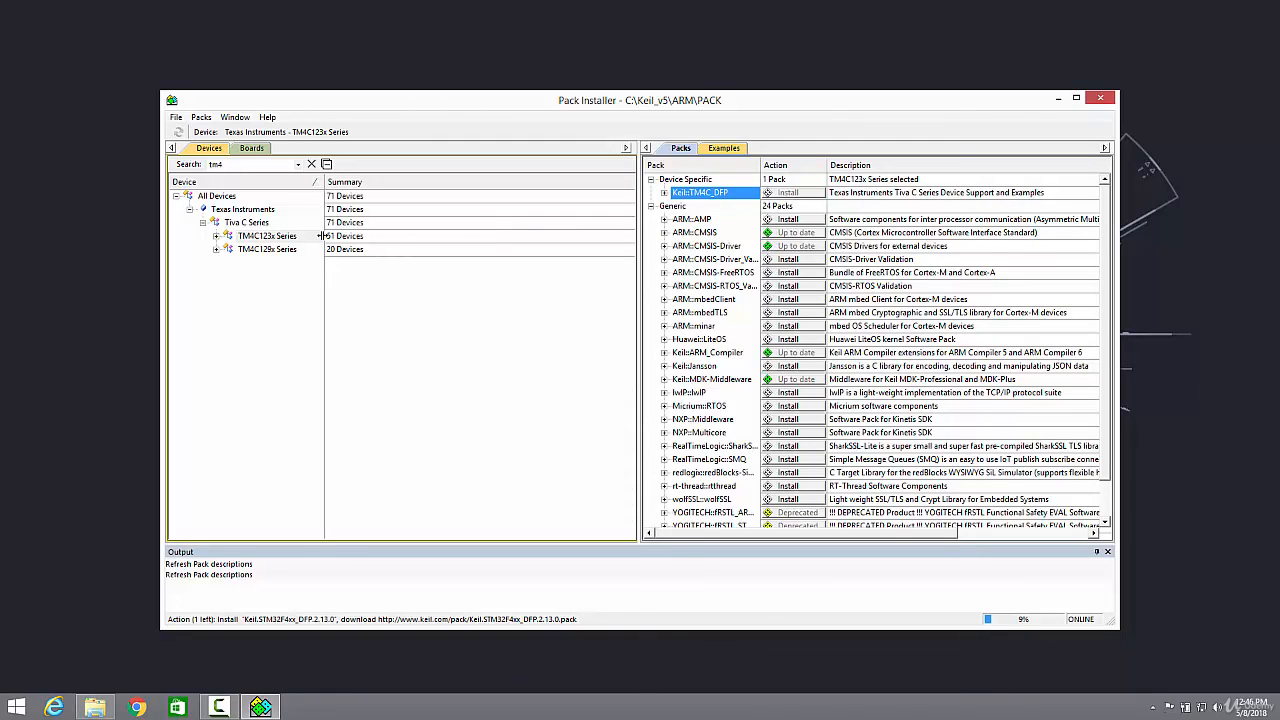
pyautogui.click(258, 239)
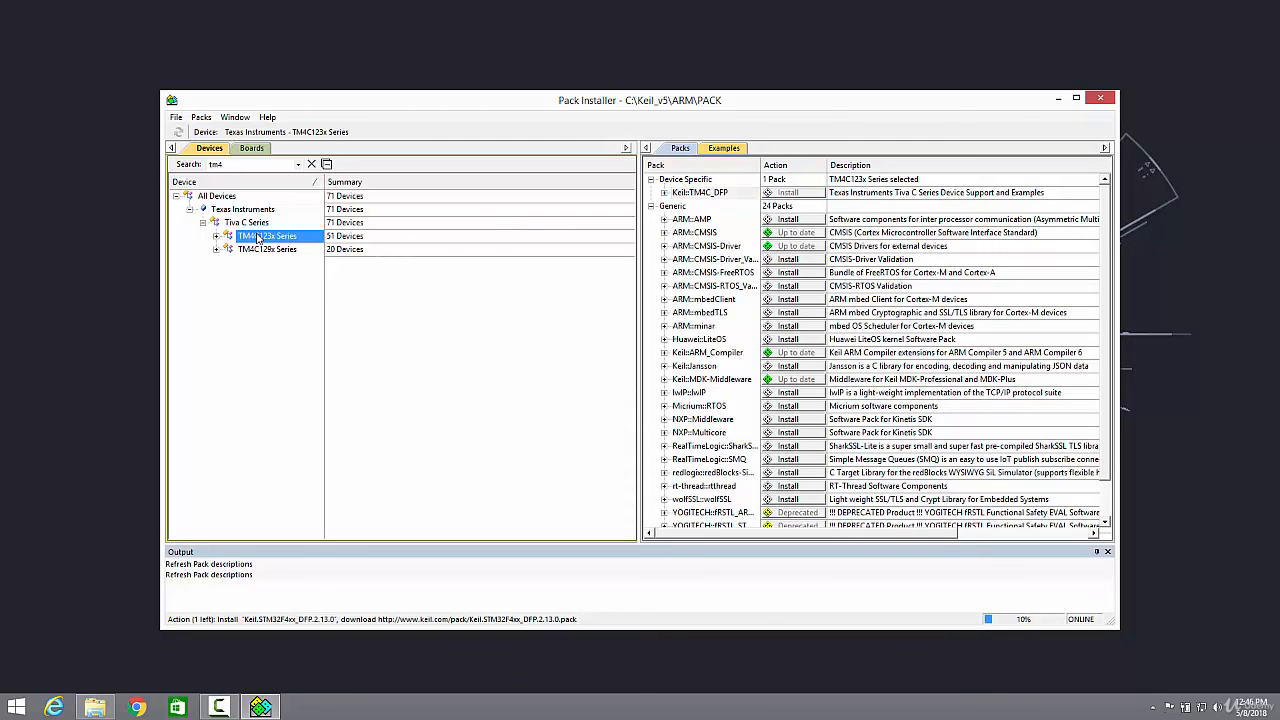
pyautogui.click(800, 199)
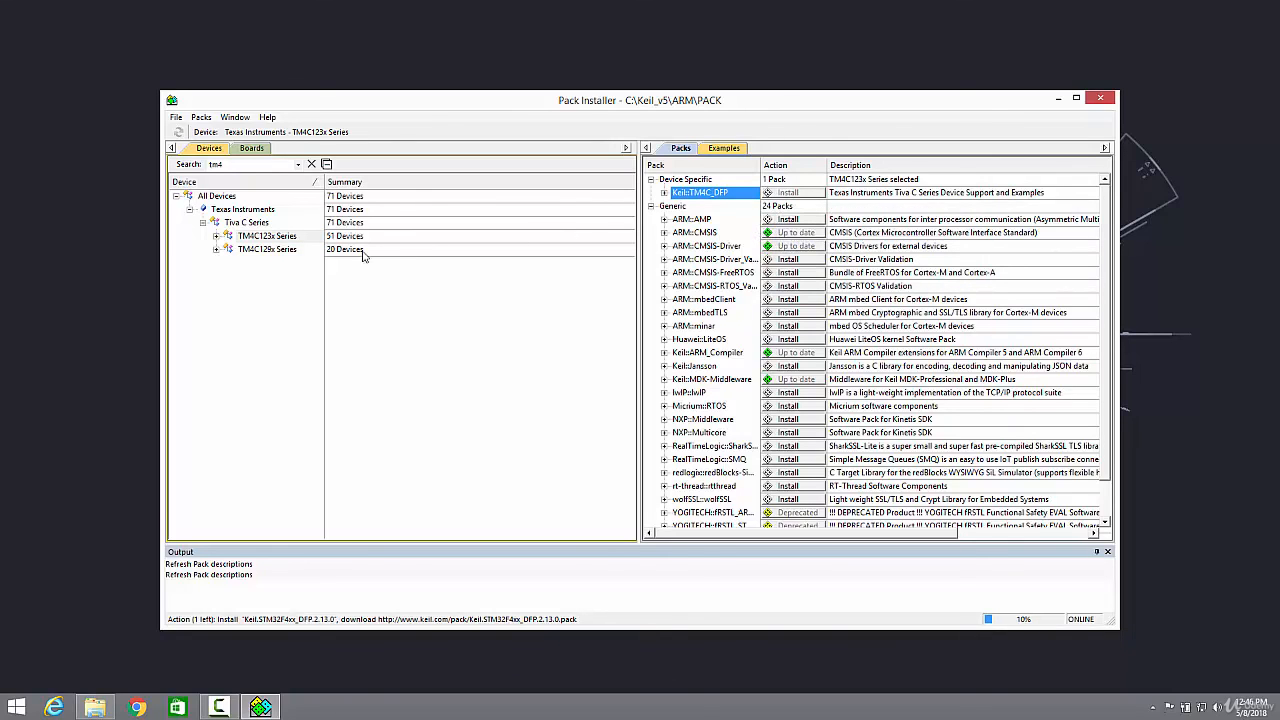
pyautogui.click(250, 238)
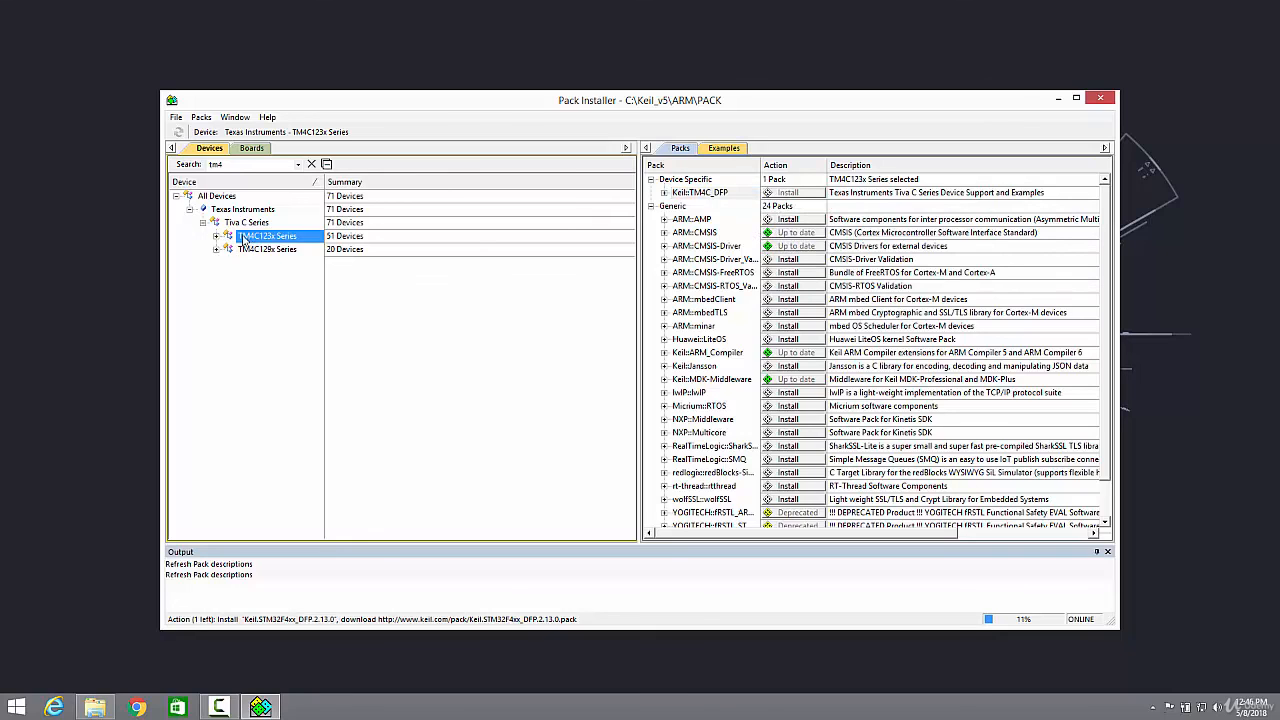
# Expand the TM4C123x Series to browse its listed devices
pyautogui.click(217, 237)
pyautogui.scroll(-8, 242, 263)
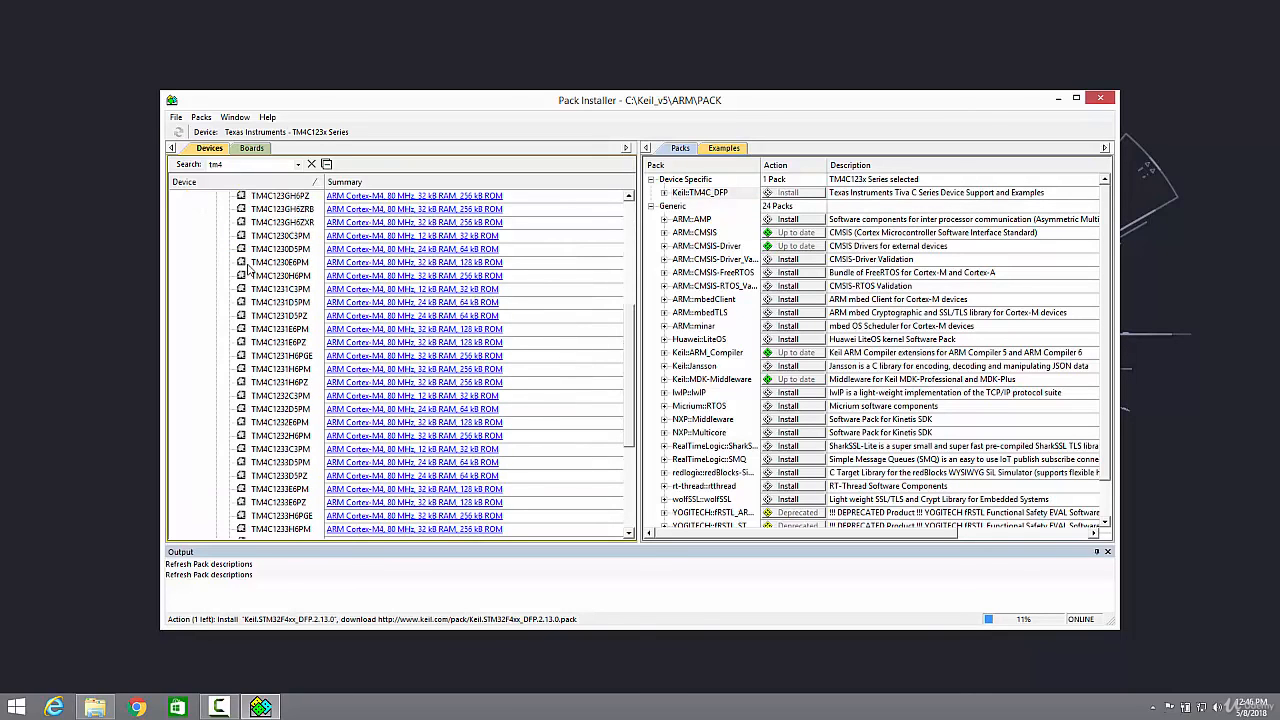